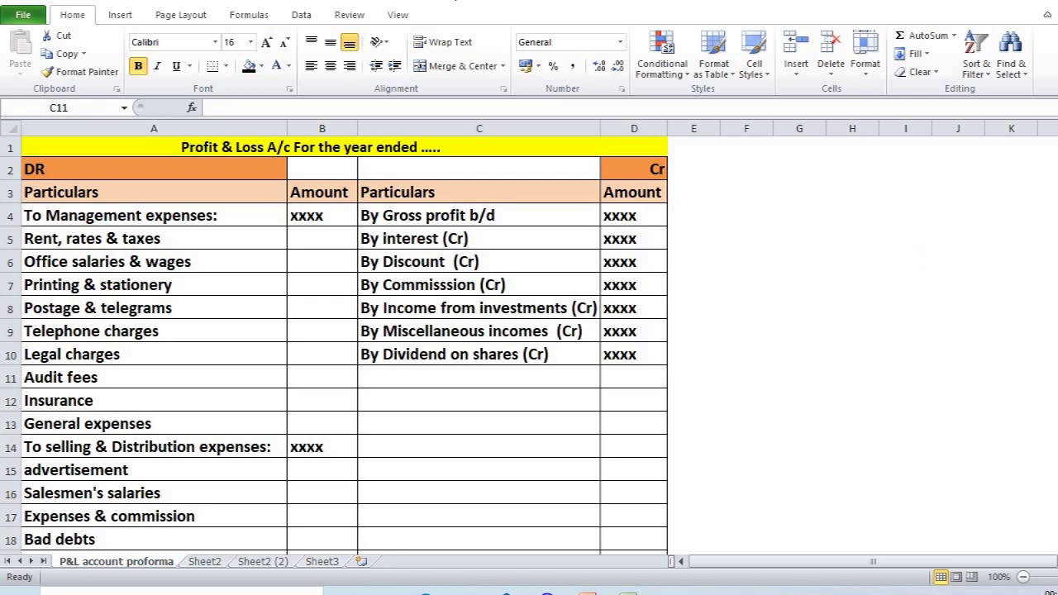
# - Highlight the Selling & Distribution, Financial, Extra-ordinary and Depreciation expense headings in yellow
pyautogui.click(479, 377)
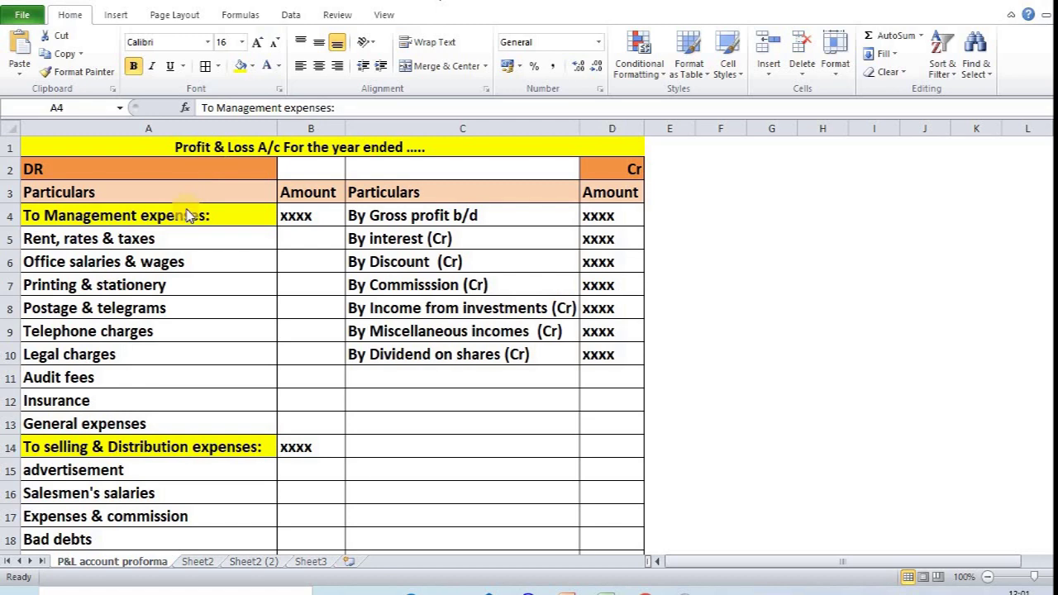
pyautogui.click(122, 446)
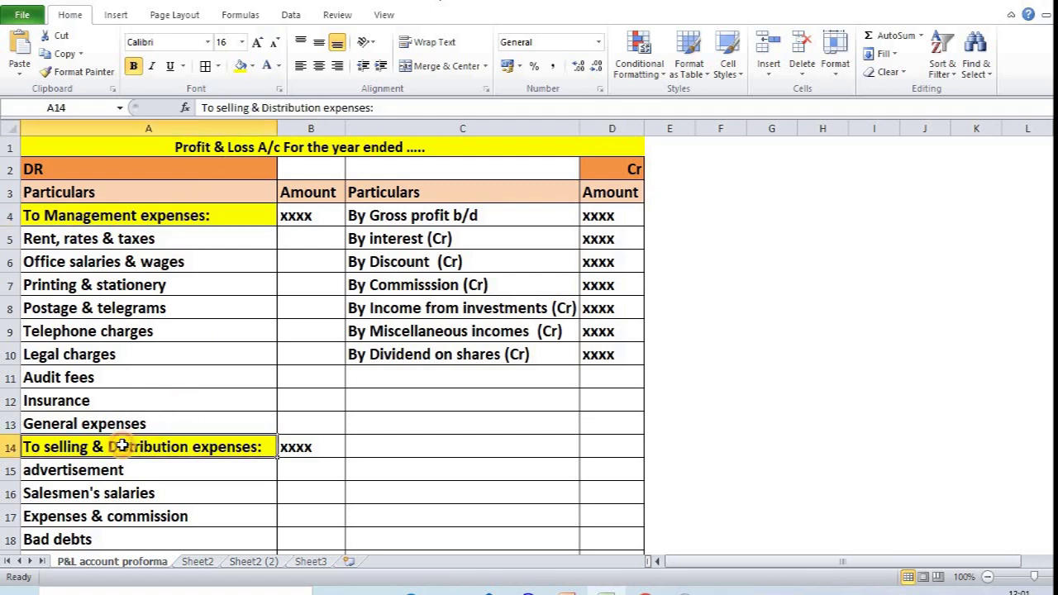
pyautogui.press('Down')
pyautogui.press('Down')
pyautogui.press('Down')
pyautogui.press('Down')
pyautogui.press('Down')
pyautogui.press('Down')
pyautogui.press('Down')
pyautogui.press('Down')
pyautogui.press('Down')
pyautogui.press('Down')
pyautogui.press('Down')
pyautogui.press('Down')
pyautogui.press('Down')
pyautogui.press('Down')
pyautogui.press('Down')
pyautogui.press('Down')
pyautogui.press('Down')
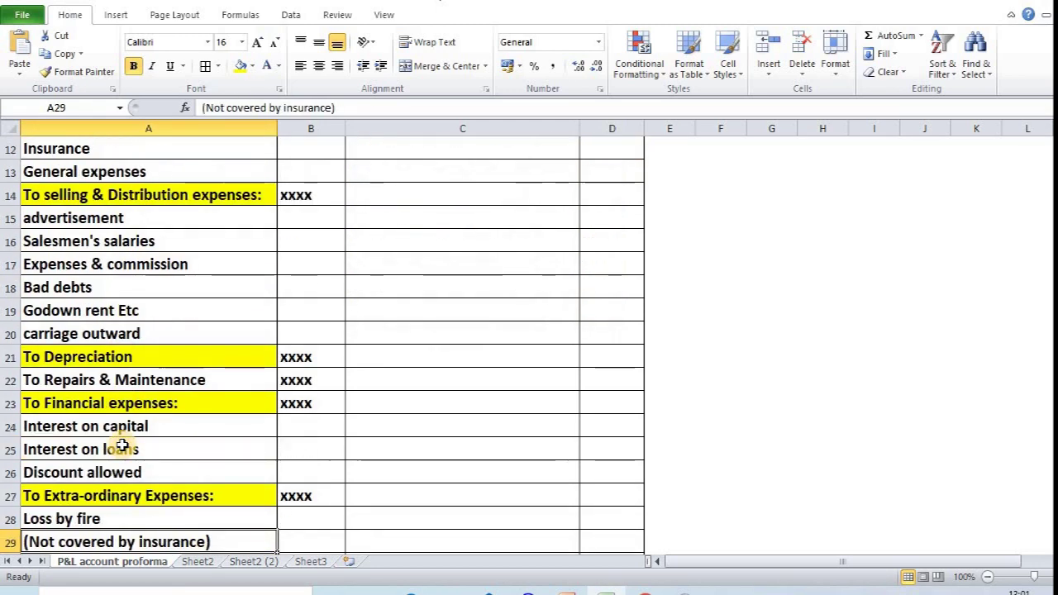
pyautogui.press('Down')
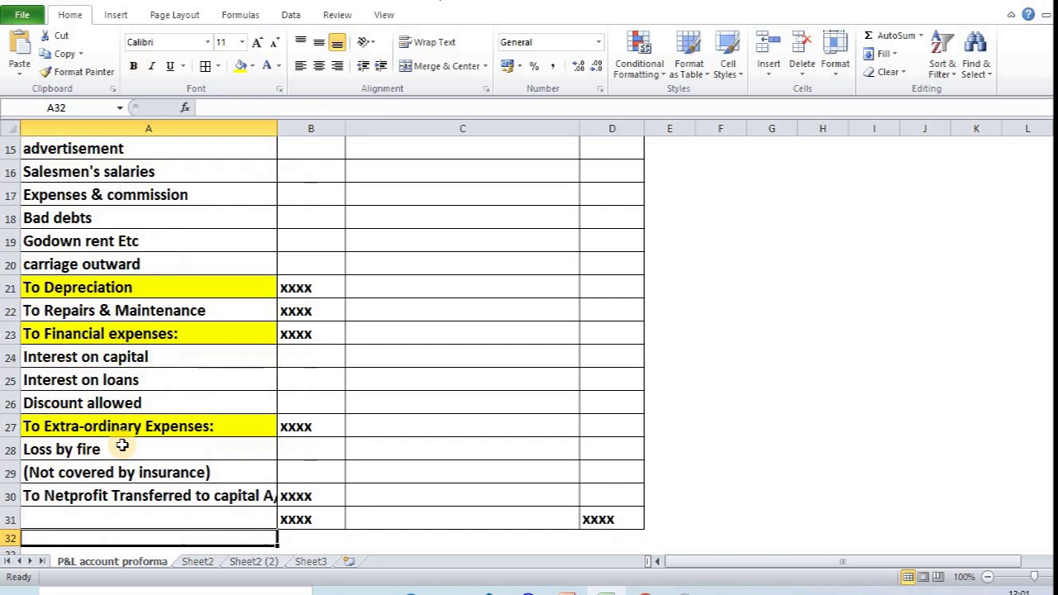
pyautogui.click(229, 334)
pyautogui.click(161, 421)
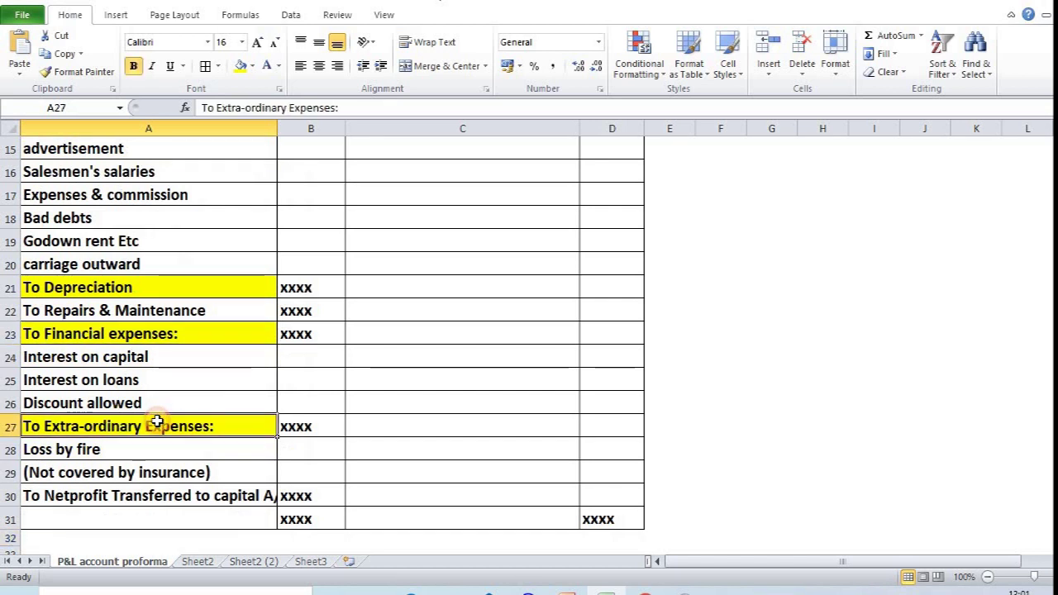
pyautogui.click(216, 281)
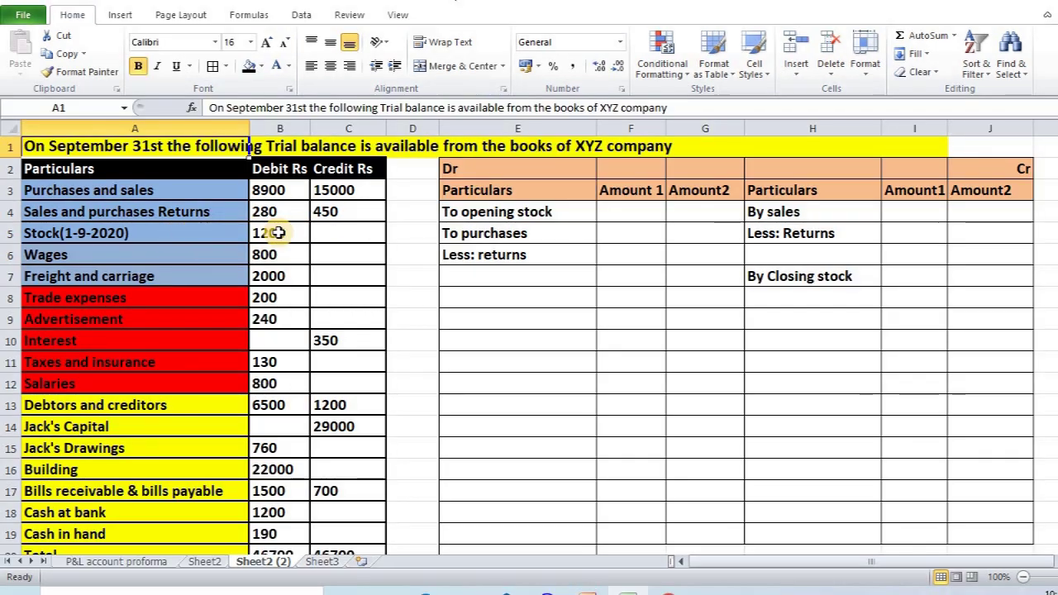
# - Enter opening stock of 1200 in G4, taken from the trial balance
pyautogui.click(277, 234)
pyautogui.press('Right')
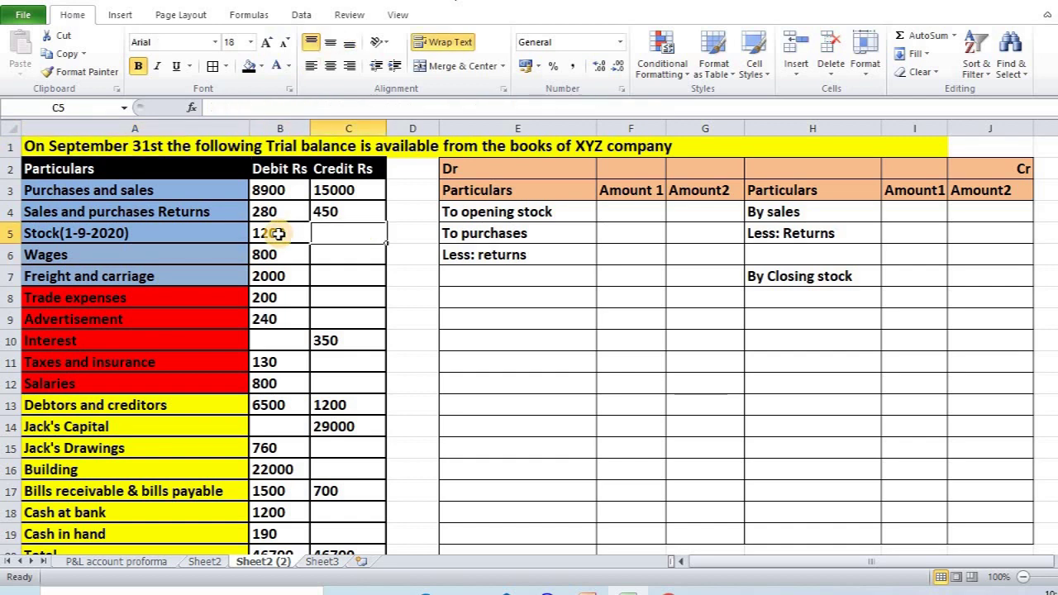
pyautogui.press('Right')
pyautogui.press('Right')
pyautogui.press('Right')
pyautogui.press('Up')
pyautogui.press('Right')
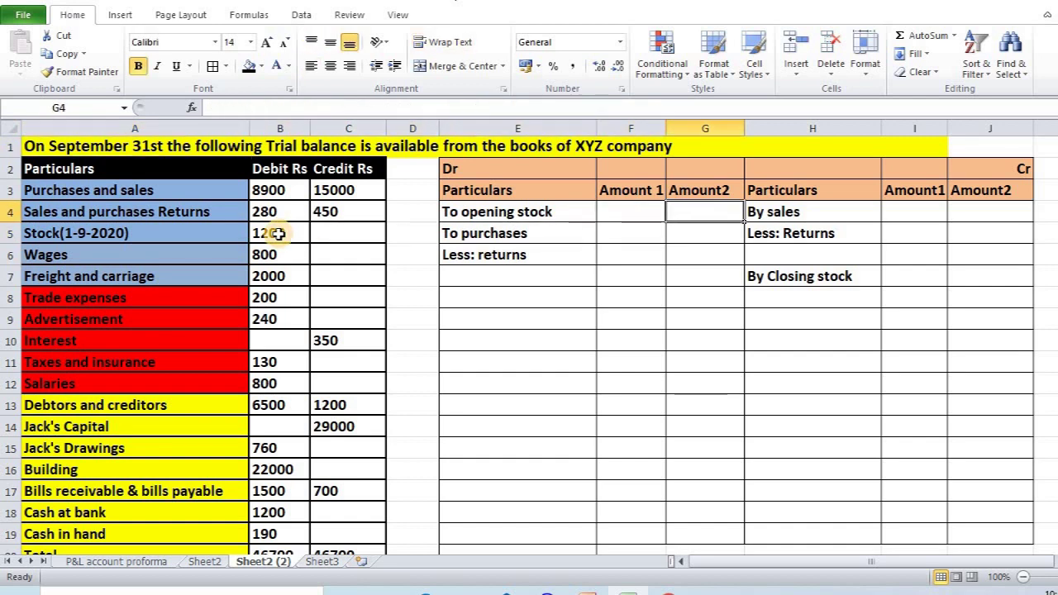
pyautogui.write('1200')
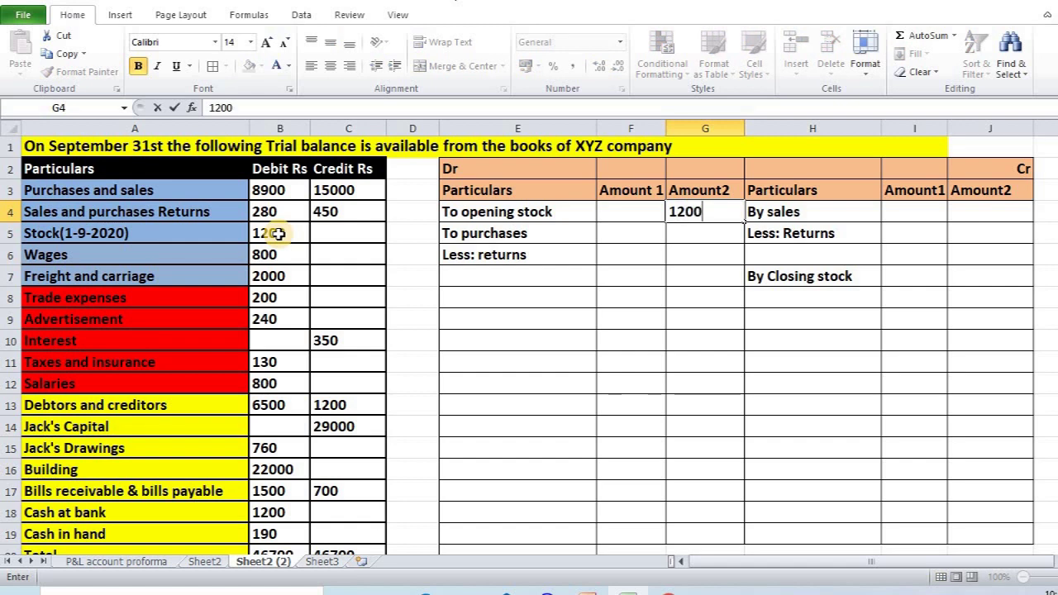
pyautogui.press('Return')
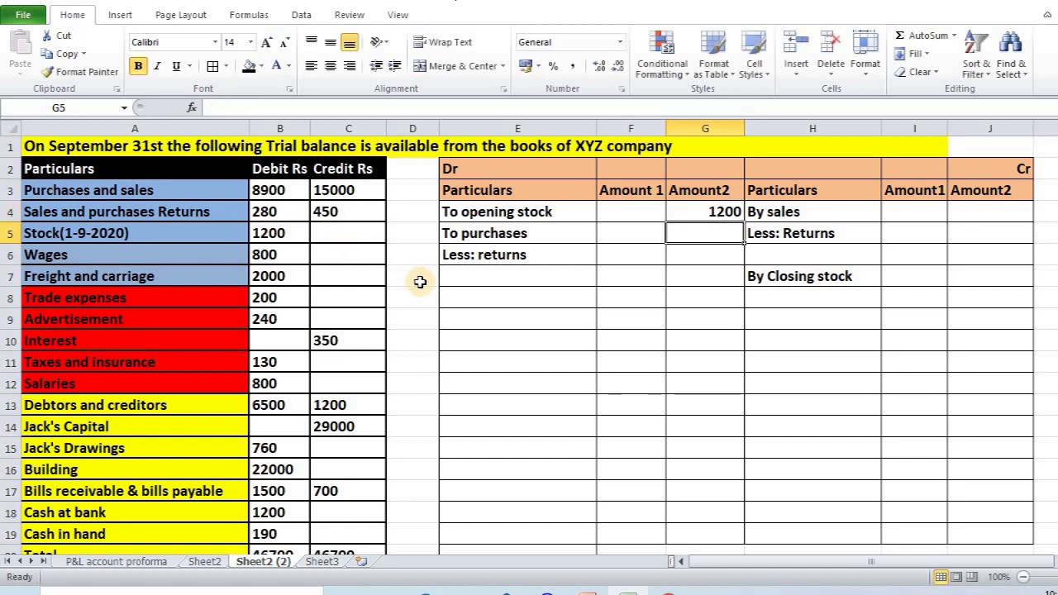
# - Enter purchases 8900 and returns 450 in column F, with net purchases 8450 in G7
pyautogui.press('Left')
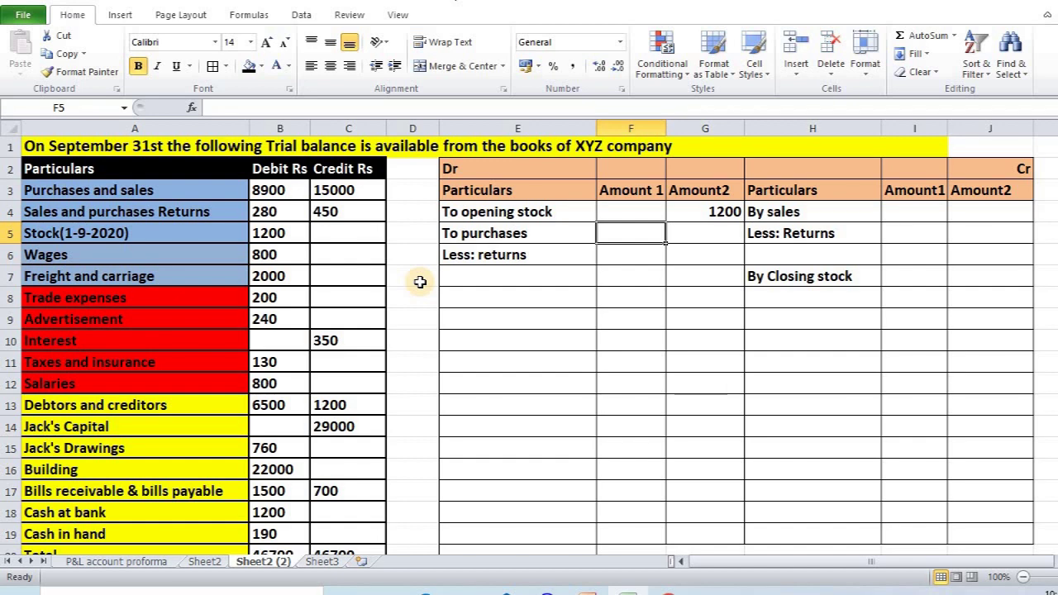
pyautogui.write('8900')
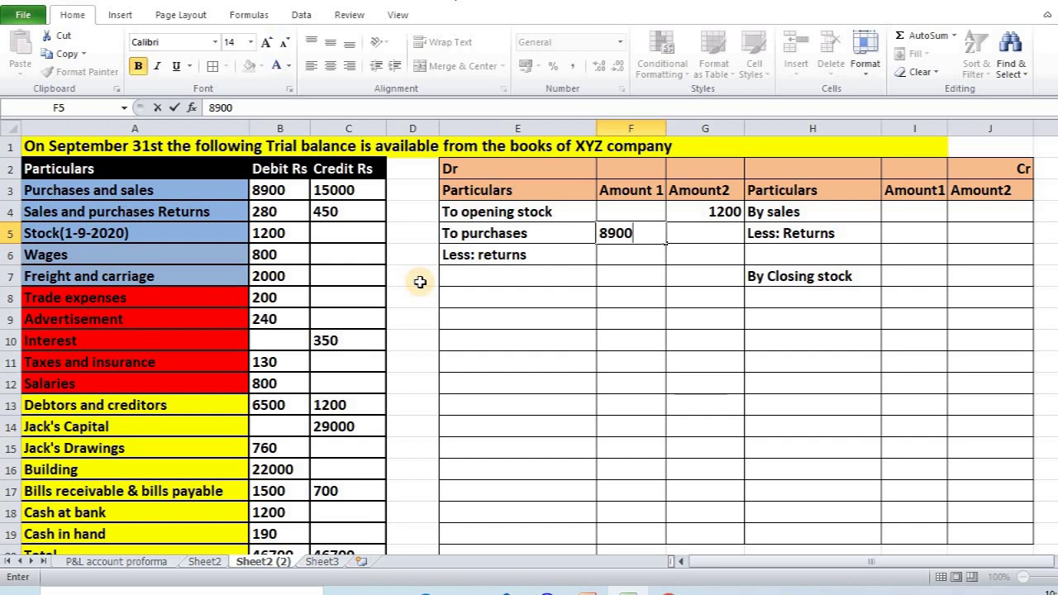
pyautogui.press('Return')
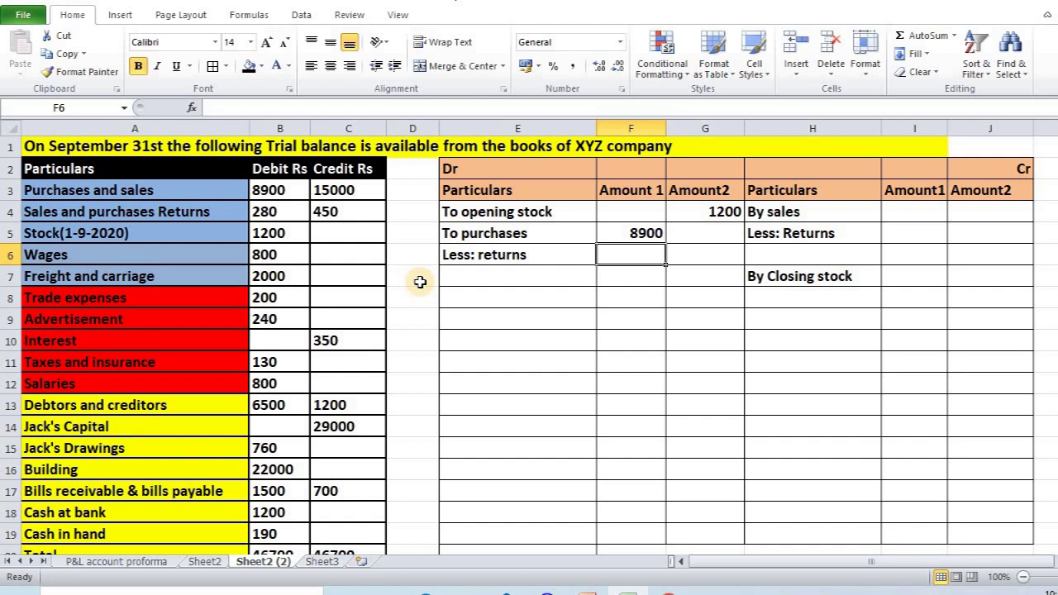
pyautogui.write('450')
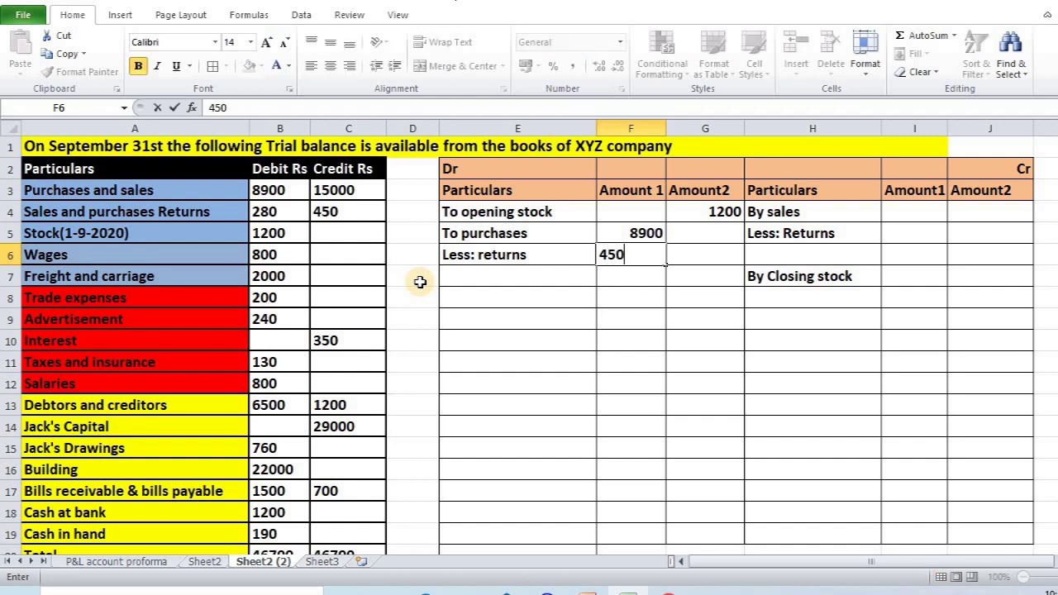
pyautogui.press('Return')
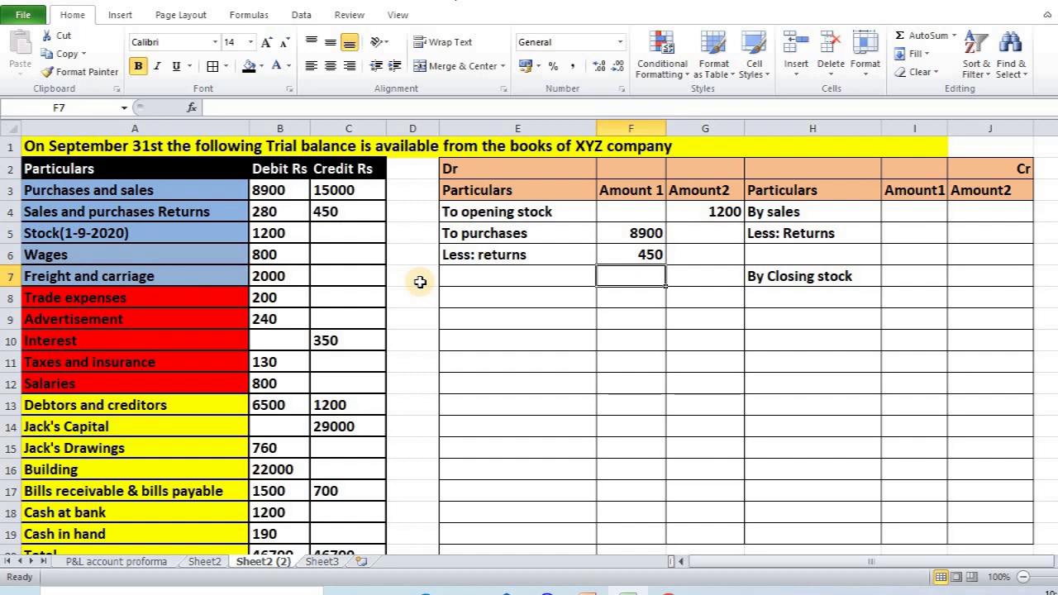
pyautogui.press('Right')
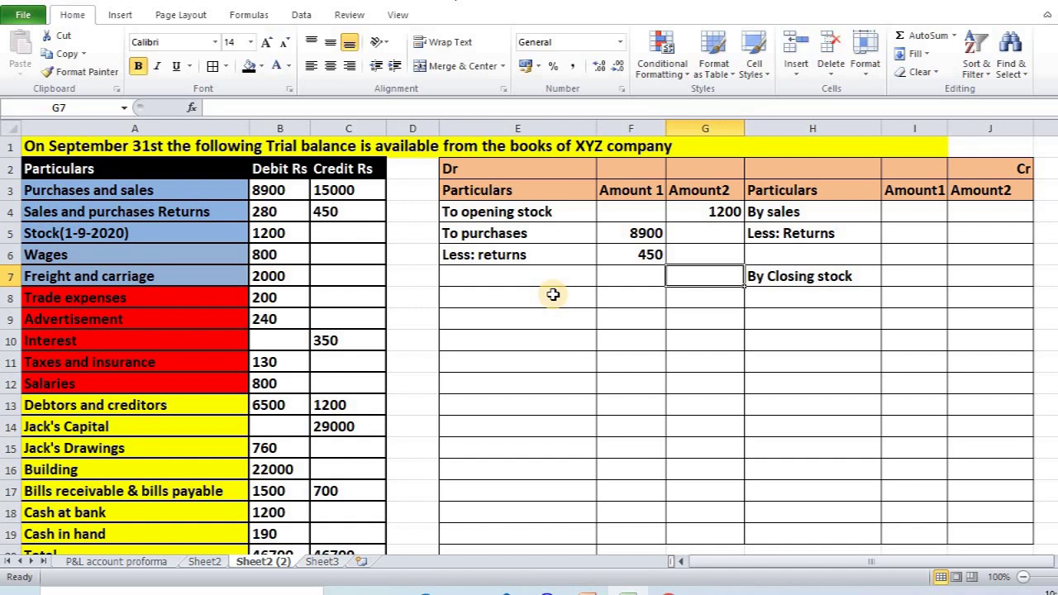
pyautogui.write('8450')
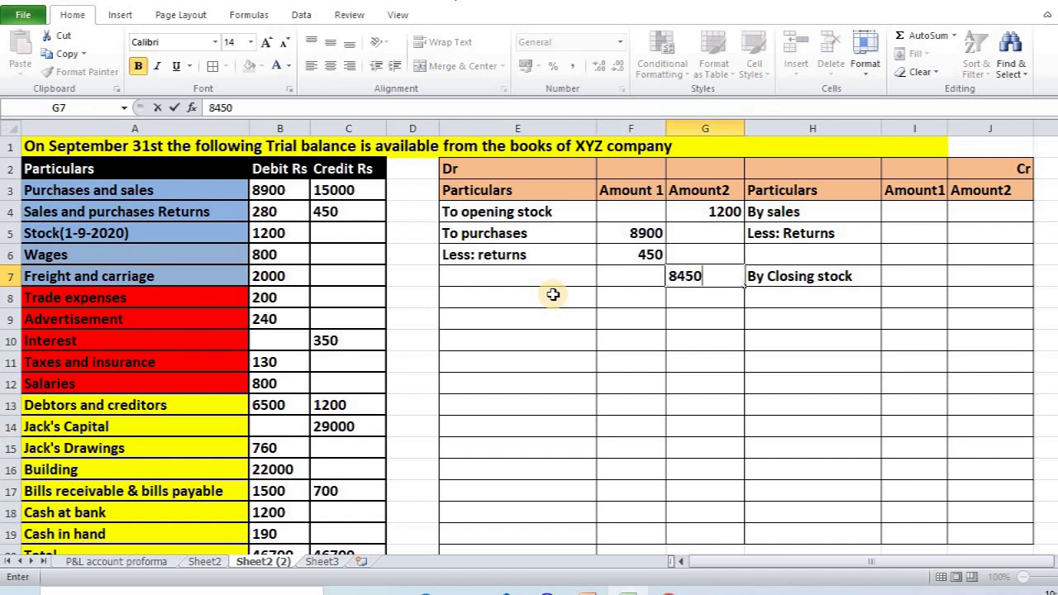
pyautogui.hotkey('ctrl', 'Return')
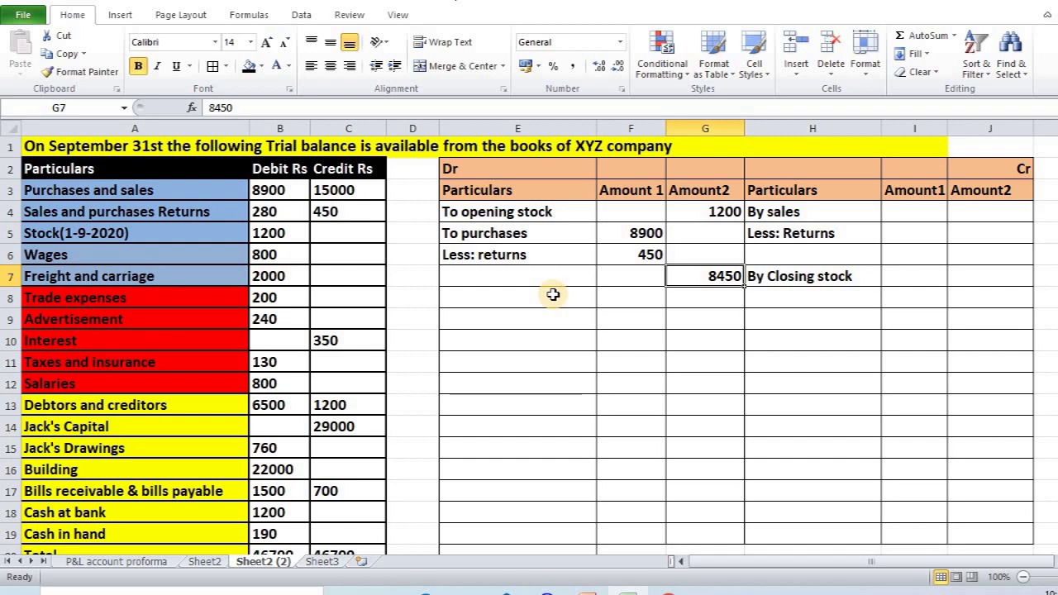
pyautogui.press('Up')
pyautogui.press('Up')
pyautogui.press('Up')
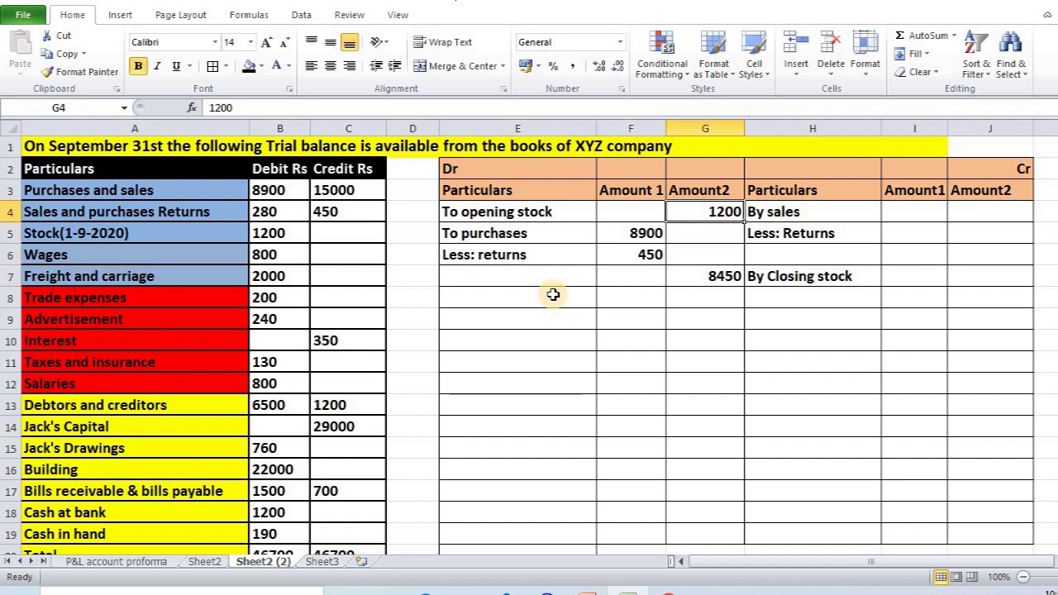
# - Enter sales of 15000 and sales returns of 280 in I4:I5 on the credit side
pyautogui.press('Right')
pyautogui.press('Right')
pyautogui.press('Right')
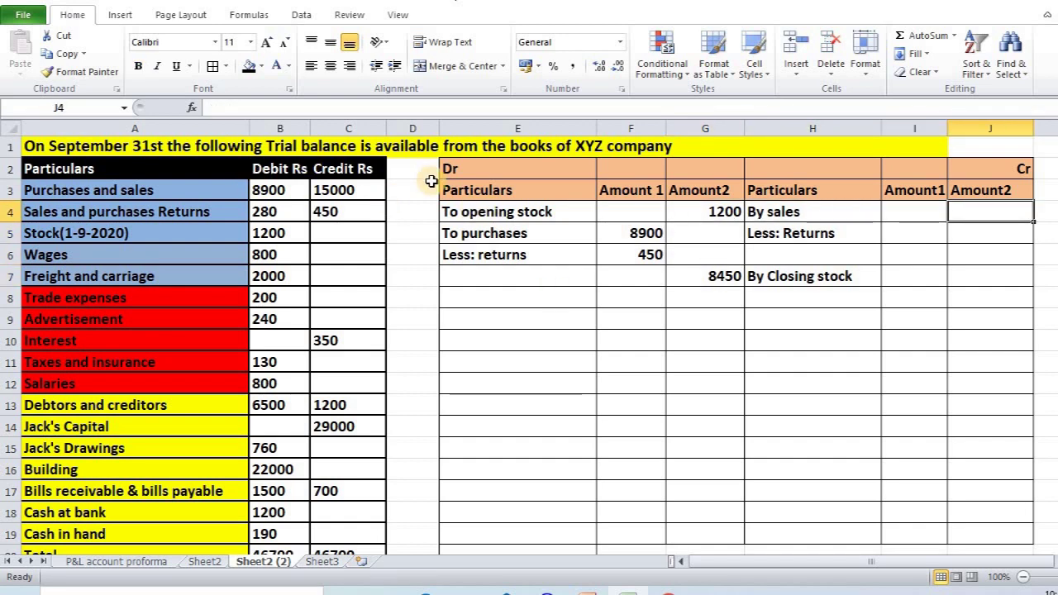
pyautogui.click(363, 190)
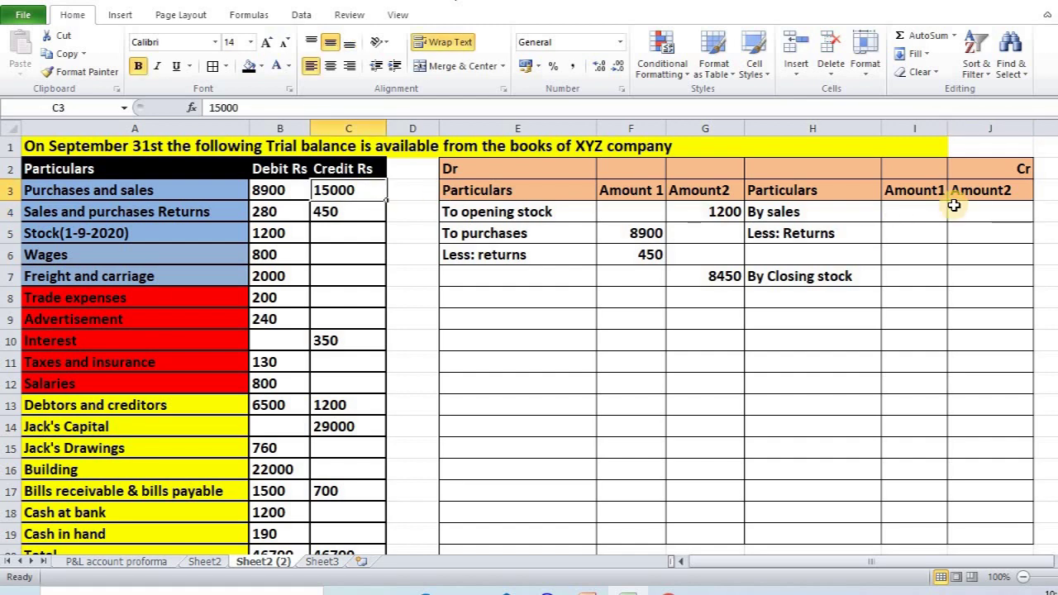
pyautogui.click(921, 211)
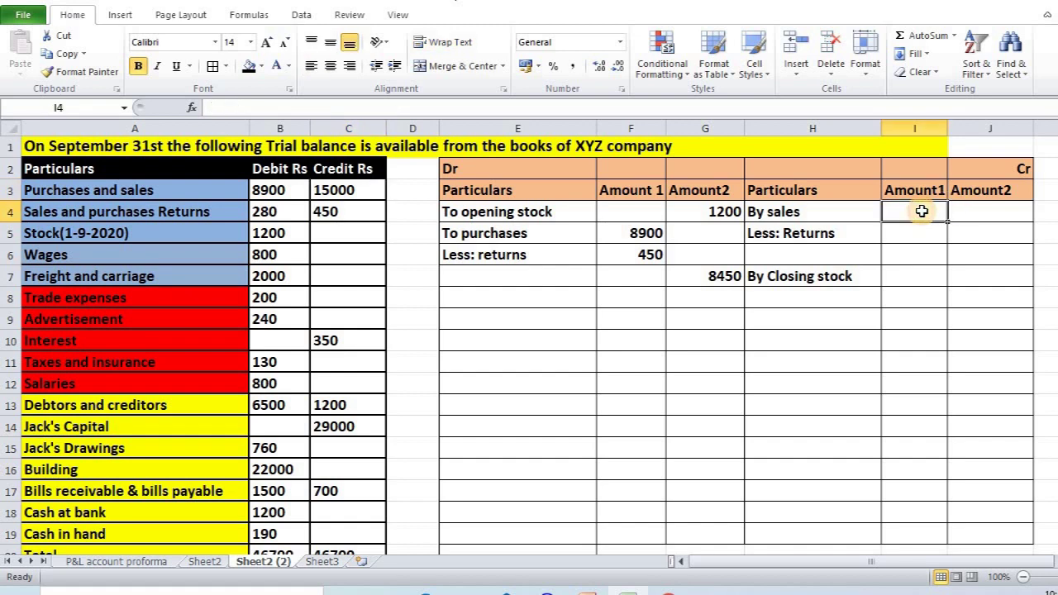
pyautogui.write('15000')
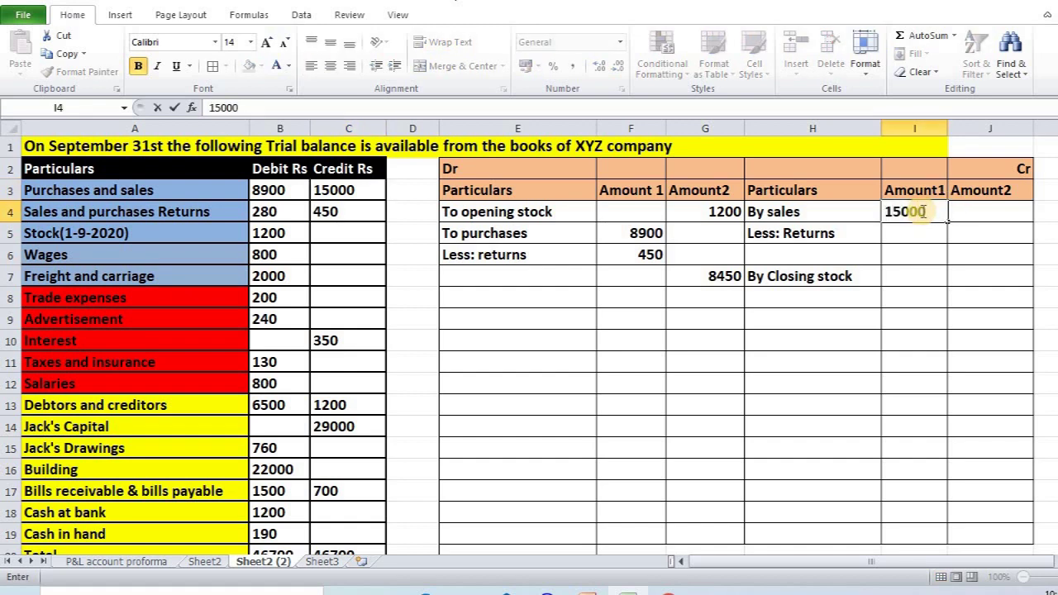
pyautogui.press('Return')
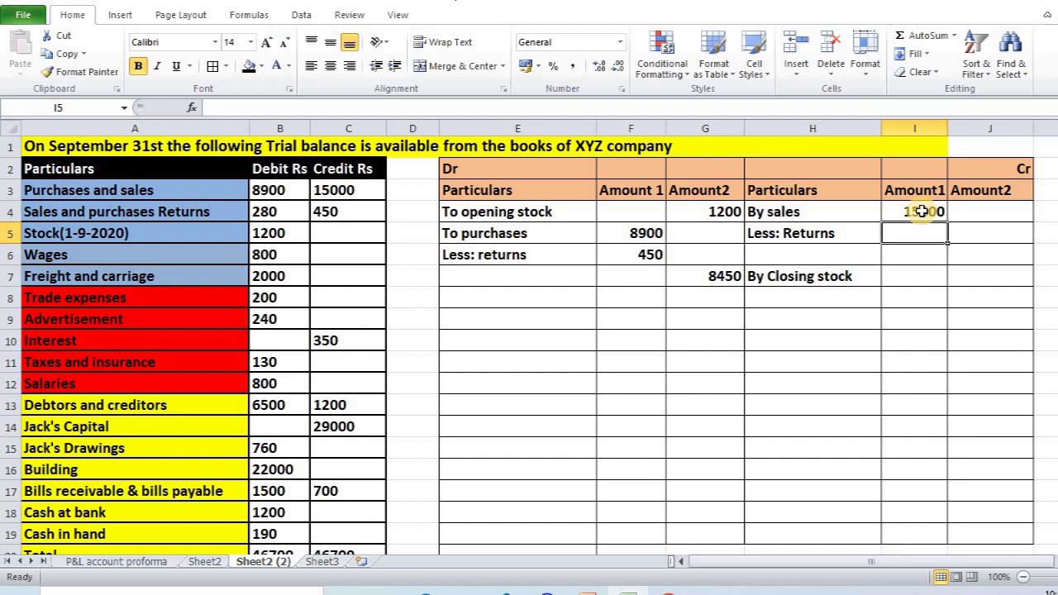
pyautogui.write('280')
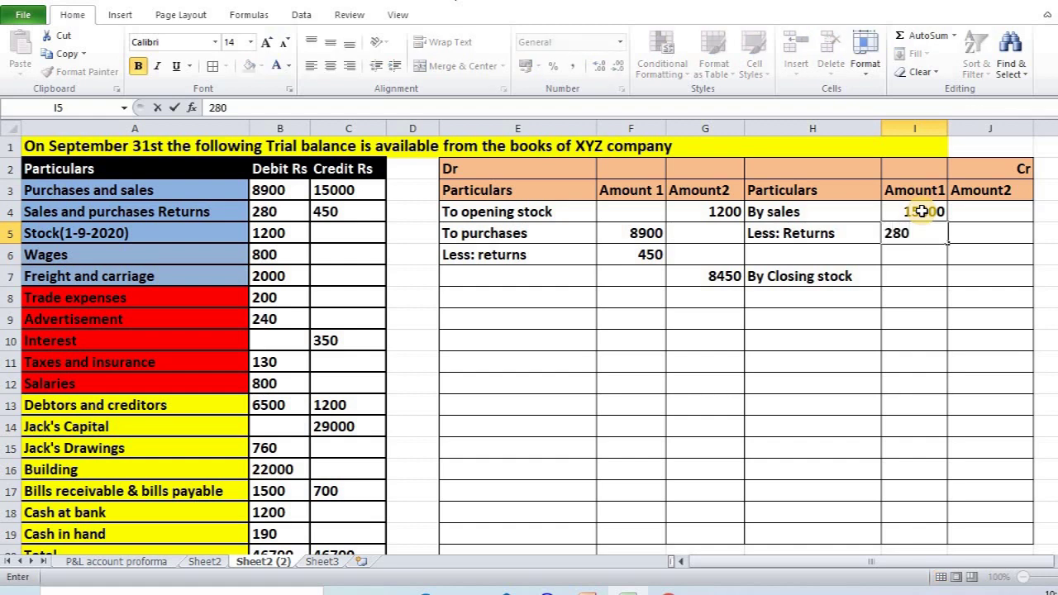
pyautogui.press('Return')
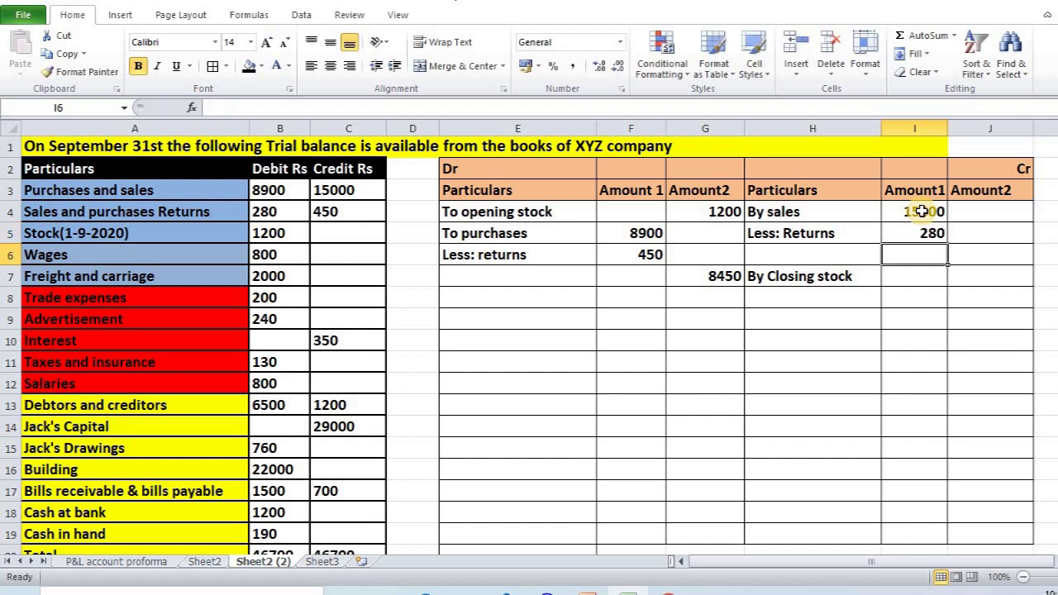
# - Compute net sales in J6 with the formula =+I4-I5, giving 14720
pyautogui.press('Right')
pyautogui.write('+')
pyautogui.press('Up')
pyautogui.press('Up')
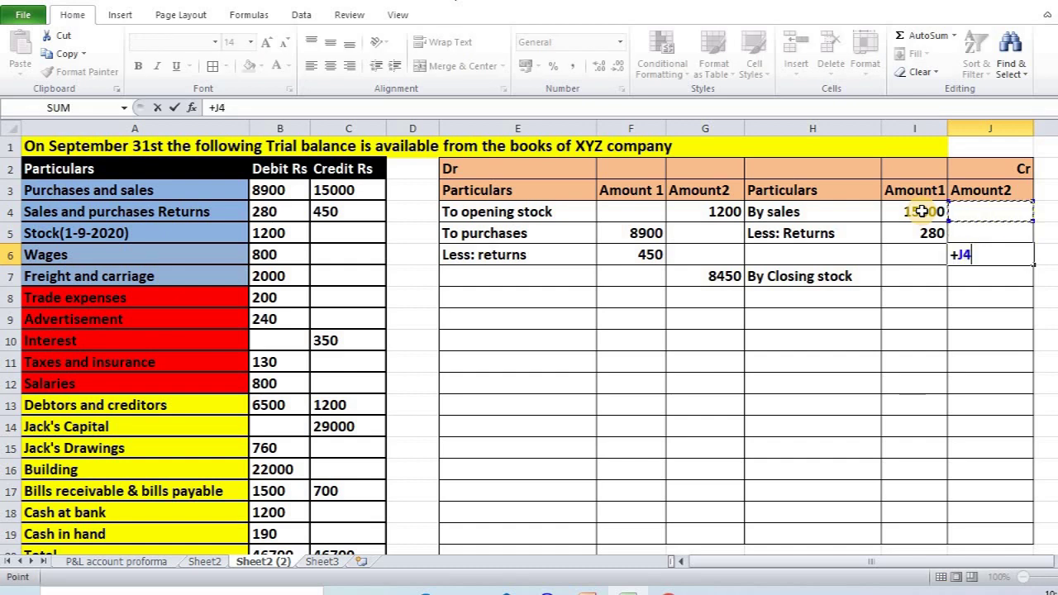
pyautogui.press('Left')
pyautogui.press('Down')
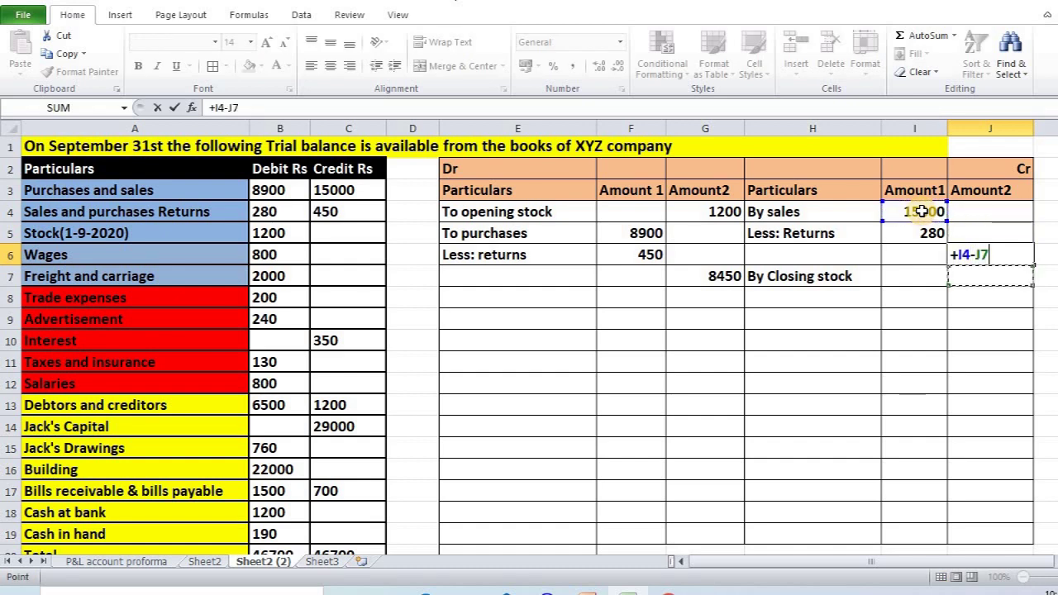
pyautogui.press('Up')
pyautogui.press('Up')
pyautogui.press('Left')
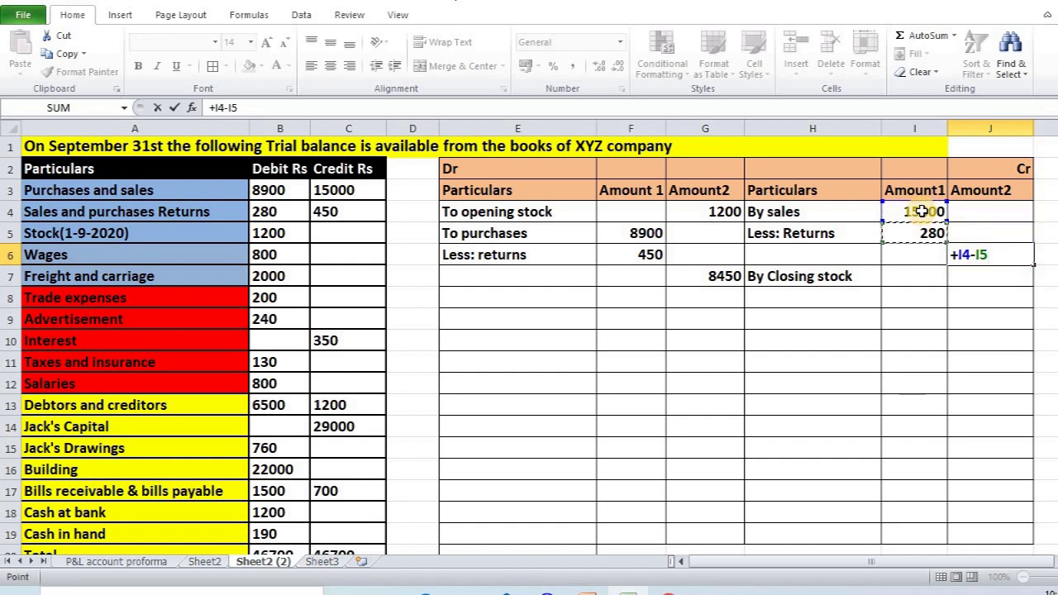
pyautogui.press('Return')
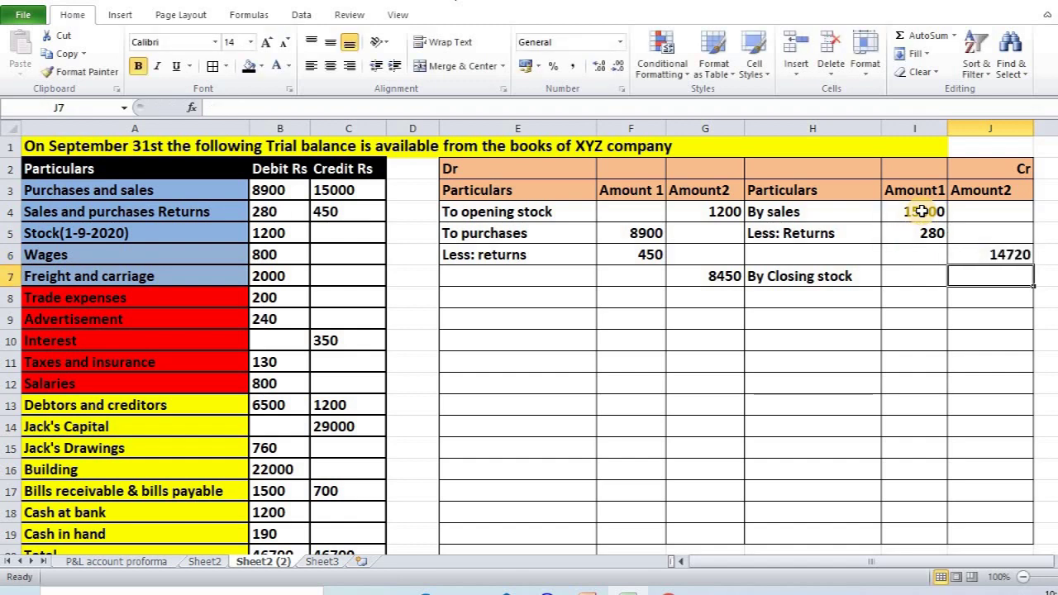
pyautogui.press('Up')
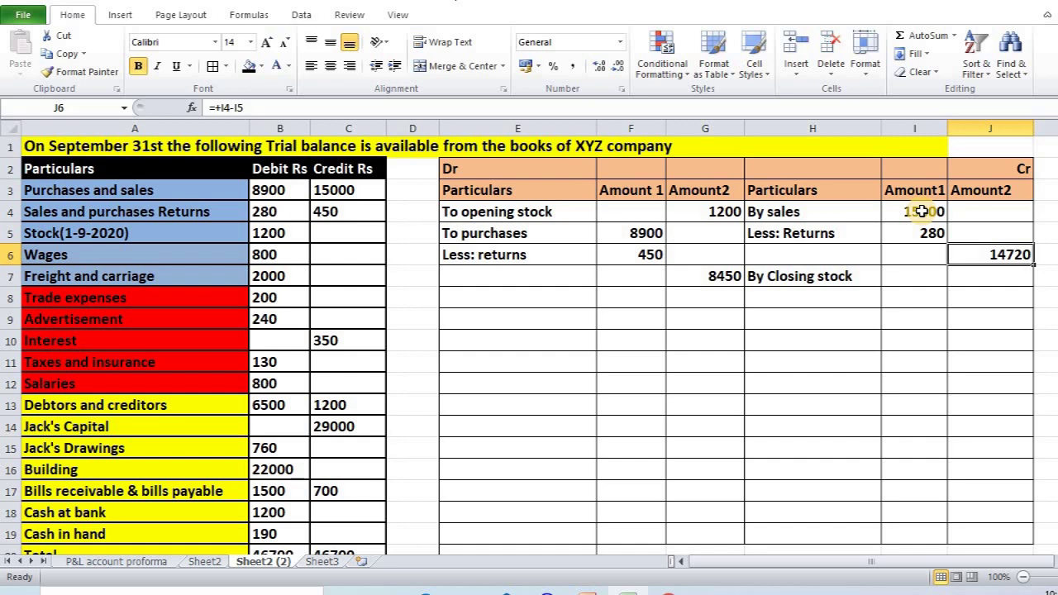
pyautogui.press('Down')
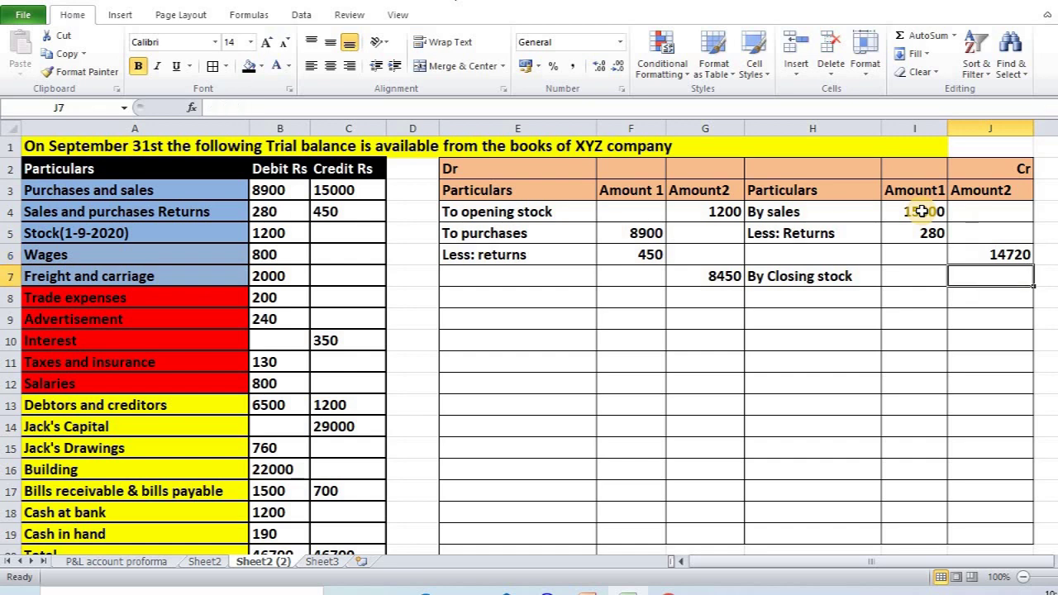
# - Enter the adjusted closing stock of 1500 in J7, then start the To wages label in E8
pyautogui.click(151, 499)
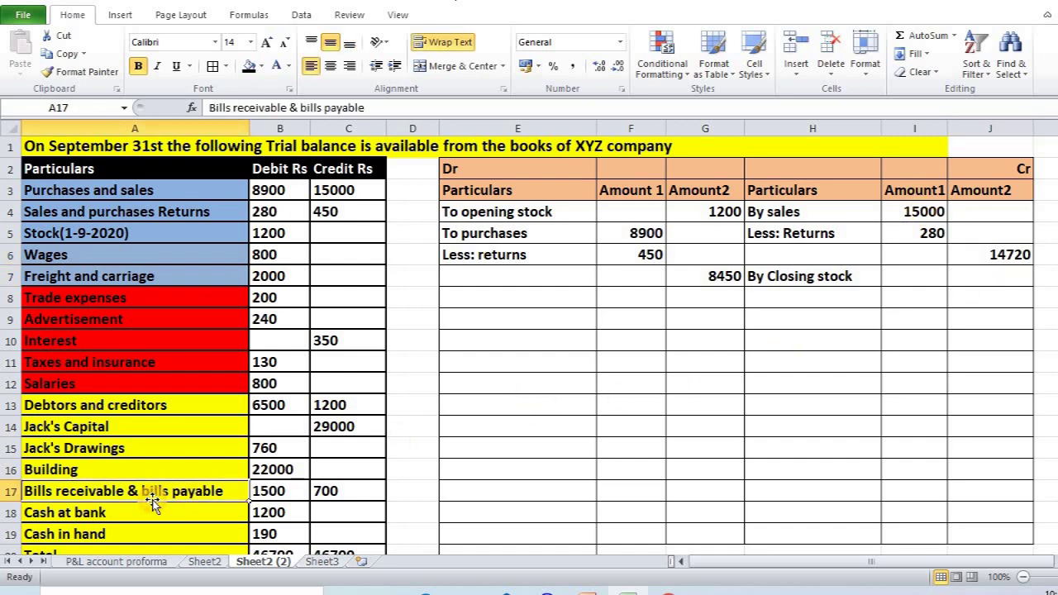
pyautogui.press('Down')
pyautogui.press('Down')
pyautogui.press('Down')
pyautogui.press('Down')
pyautogui.press('Down')
pyautogui.press('Down')
pyautogui.press('Up')
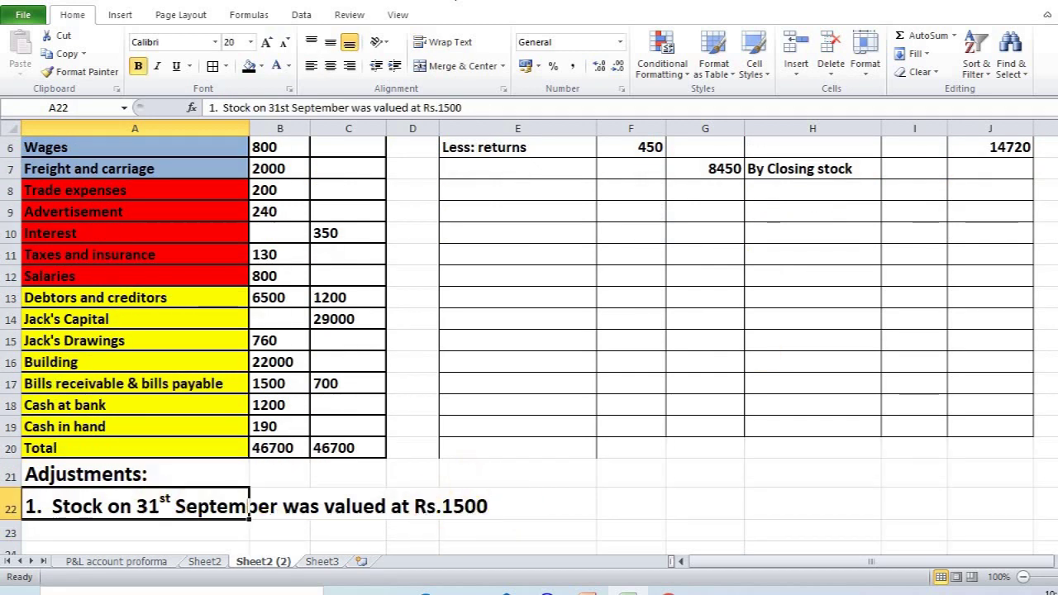
pyautogui.scroll(2, 951, 258)
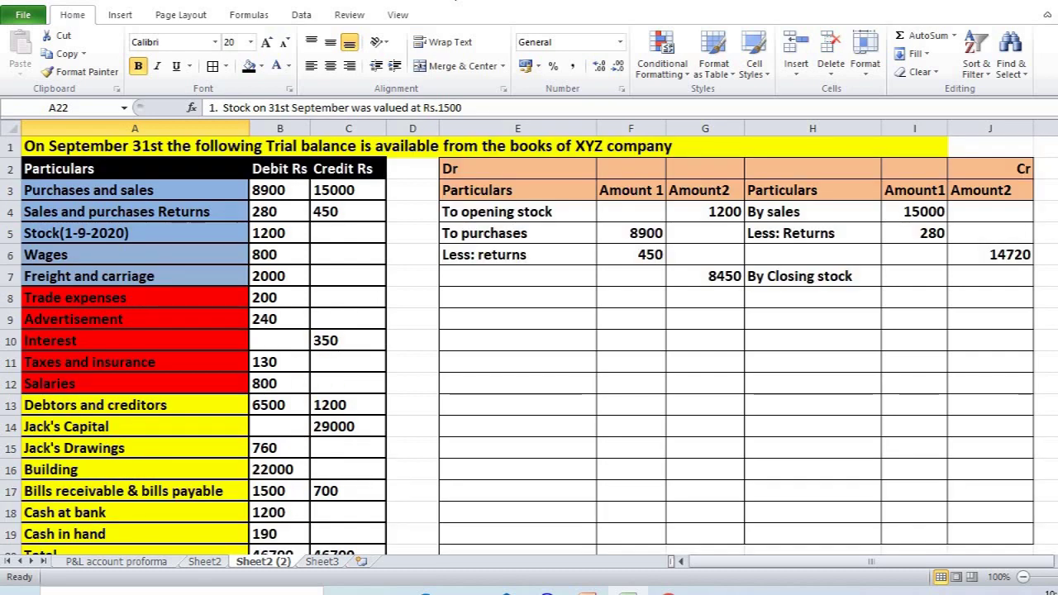
pyautogui.click(993, 275)
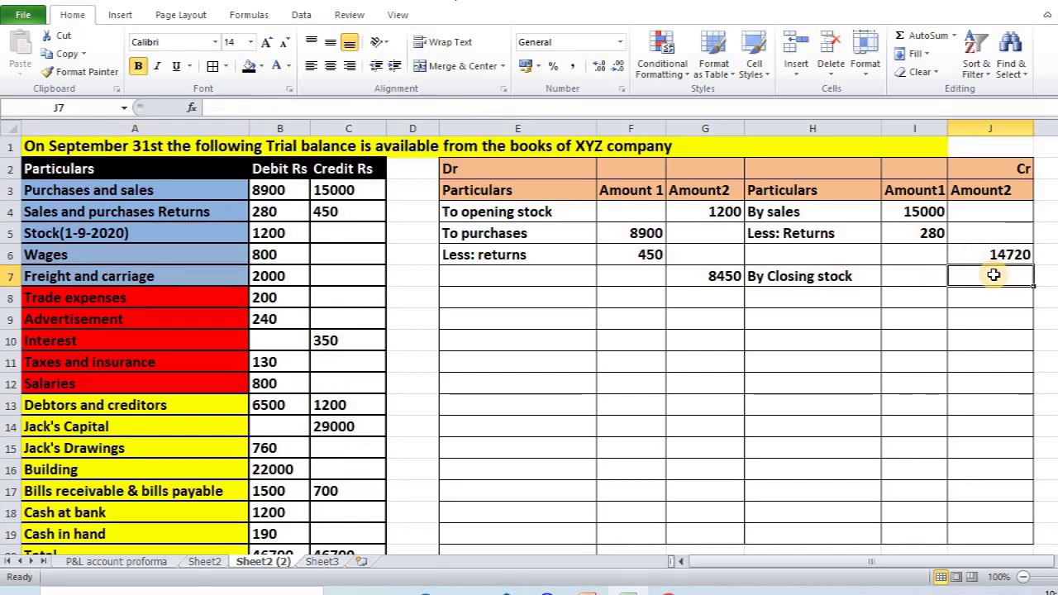
pyautogui.write('1500')
pyautogui.press('Return')
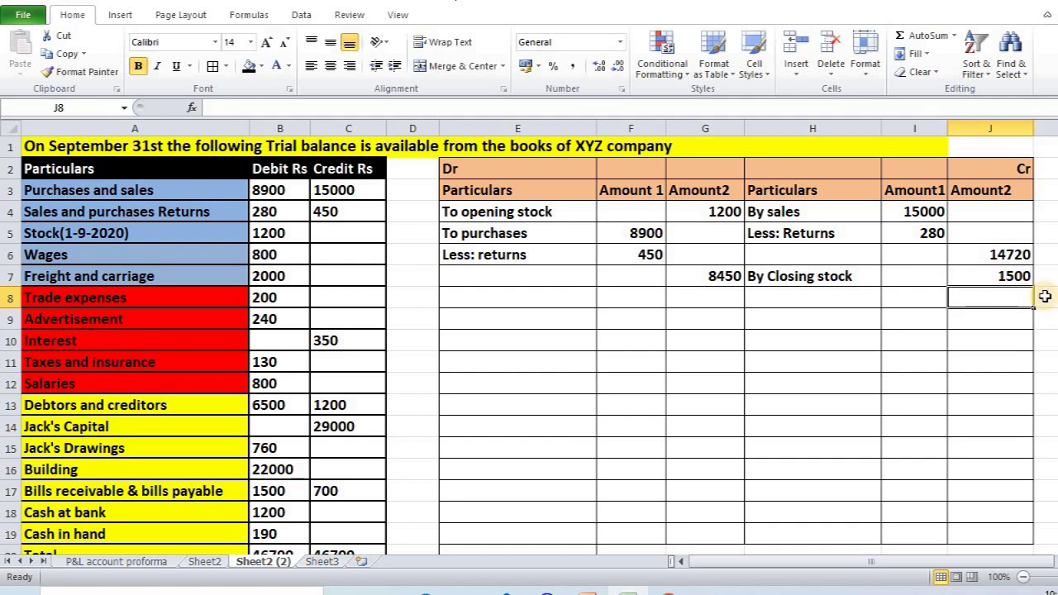
pyautogui.press('Left')
pyautogui.press('Left')
pyautogui.press('Left')
pyautogui.press('Left')
pyautogui.press('Left')
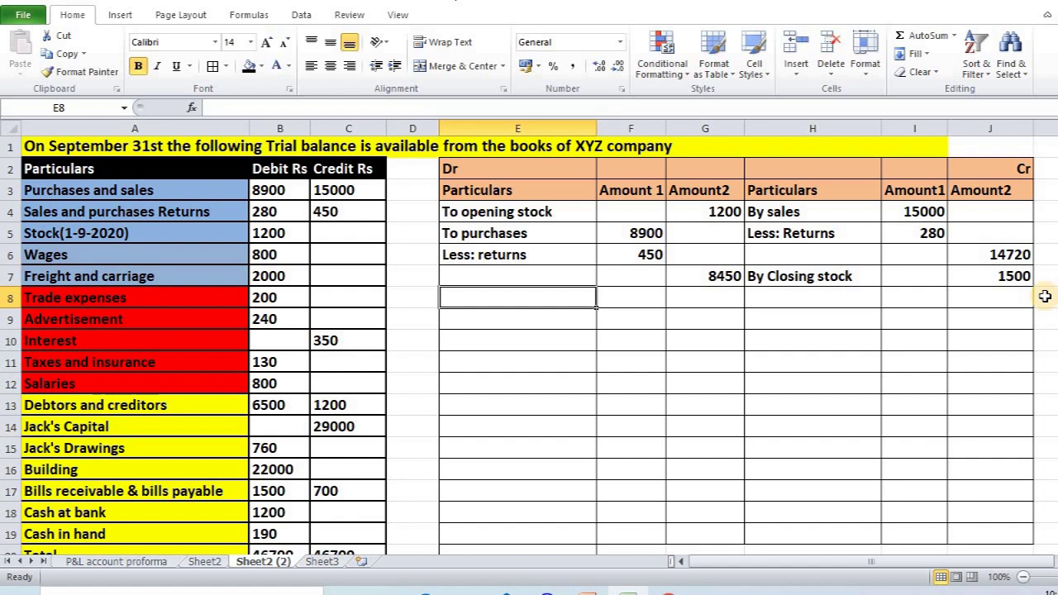
pyautogui.write('To wage')
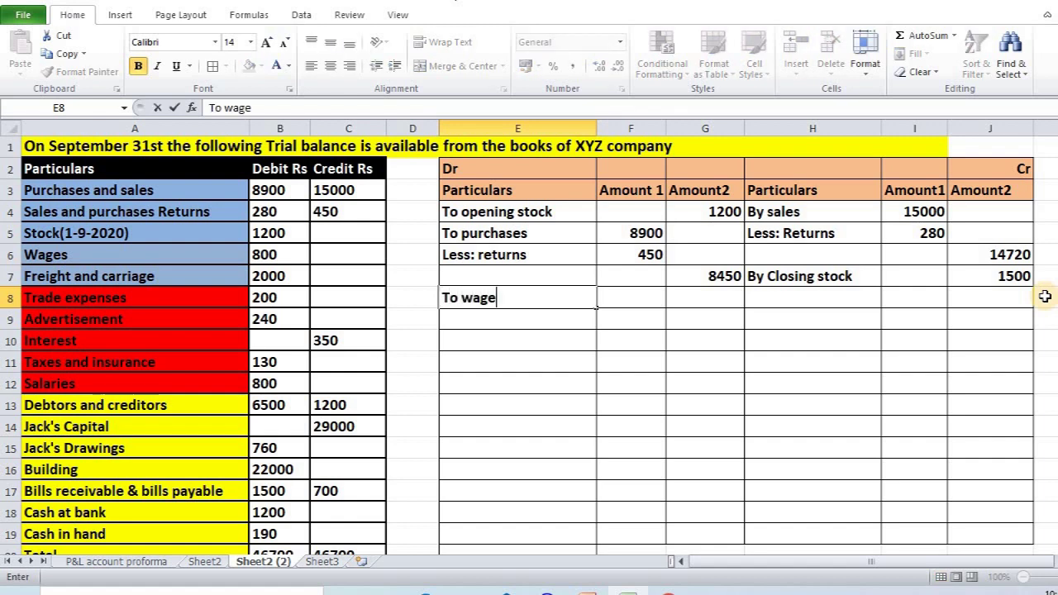
pyautogui.write('s')
# - Add To wages 800 and TO Freight and Carriage 2000, totalling =sum(G4:G9) to 12450 in G10
pyautogui.press('Return')
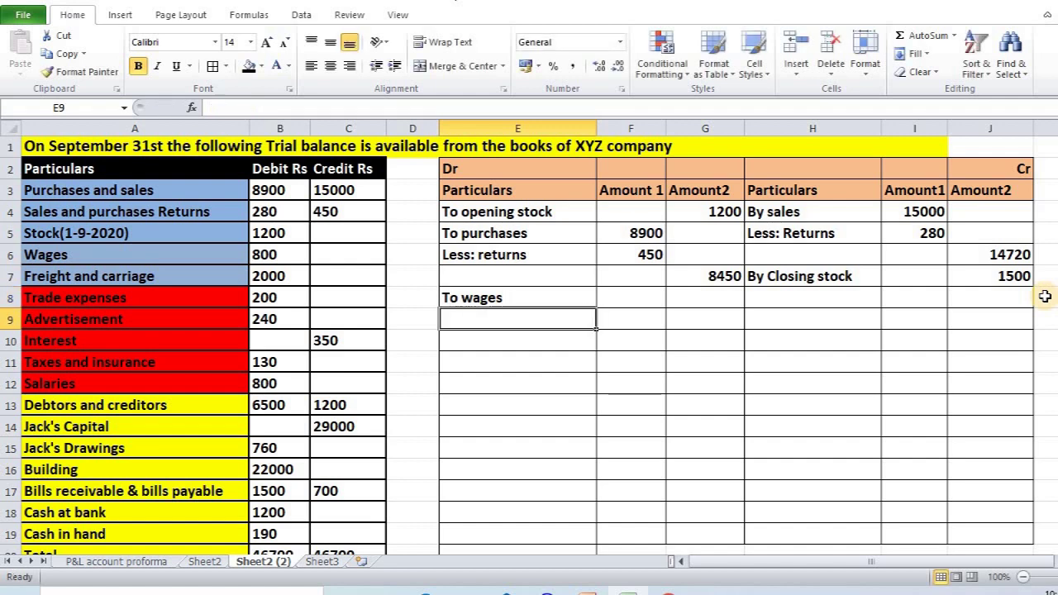
pyautogui.write('TO ')
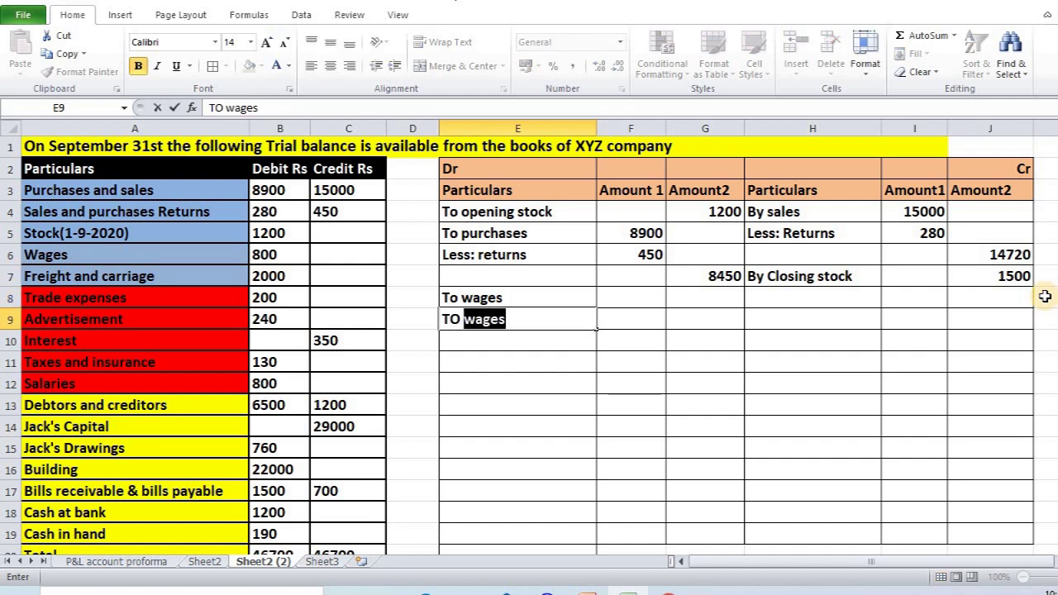
pyautogui.write('Freight')
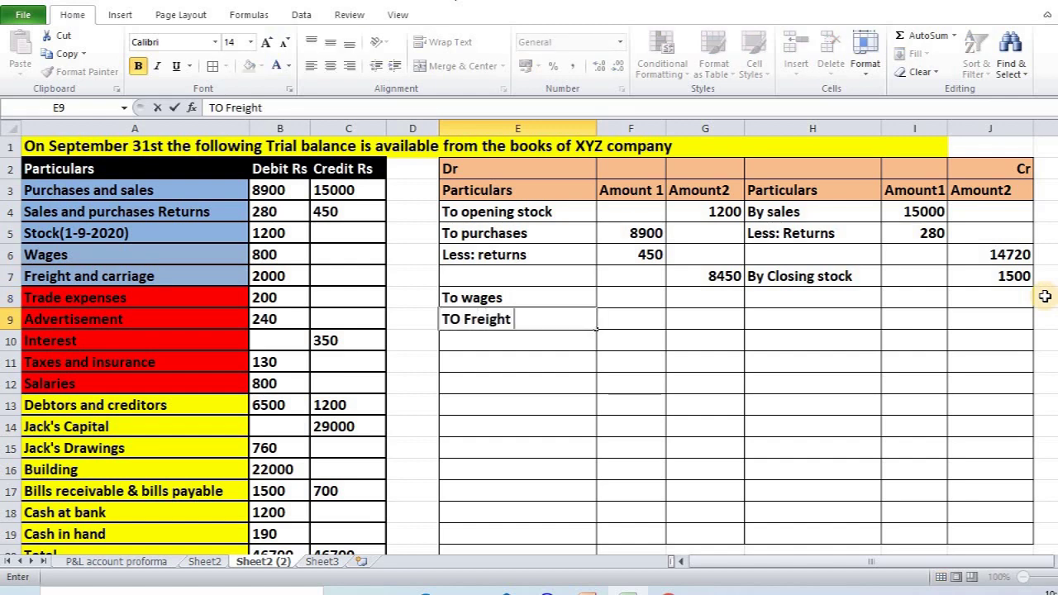
pyautogui.write(' and Carriage')
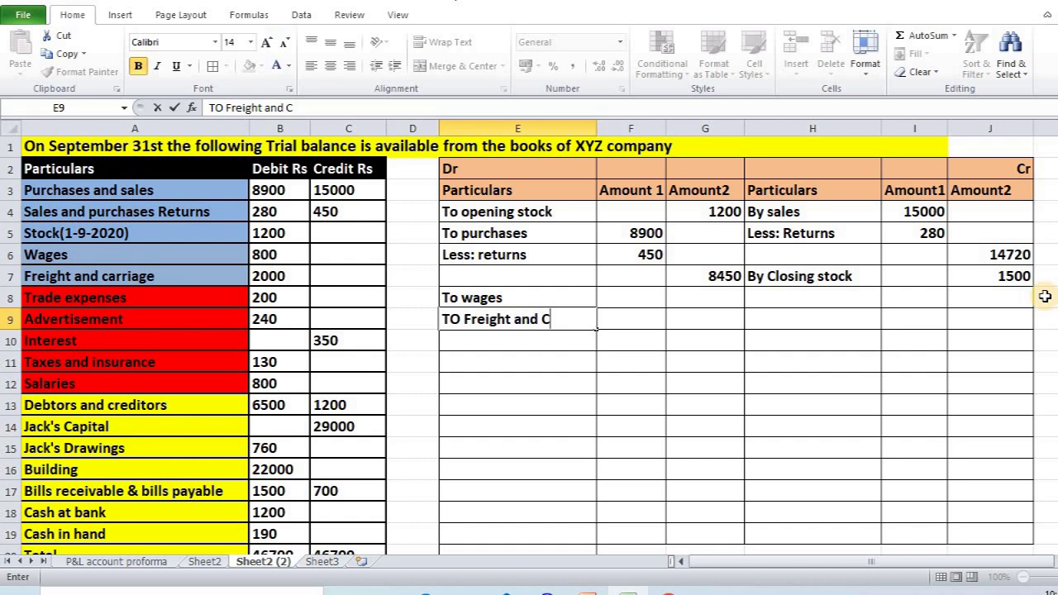
pyautogui.press('Up')
pyautogui.press('Right')
pyautogui.press('Right')
pyautogui.write('800')
pyautogui.press('Return')
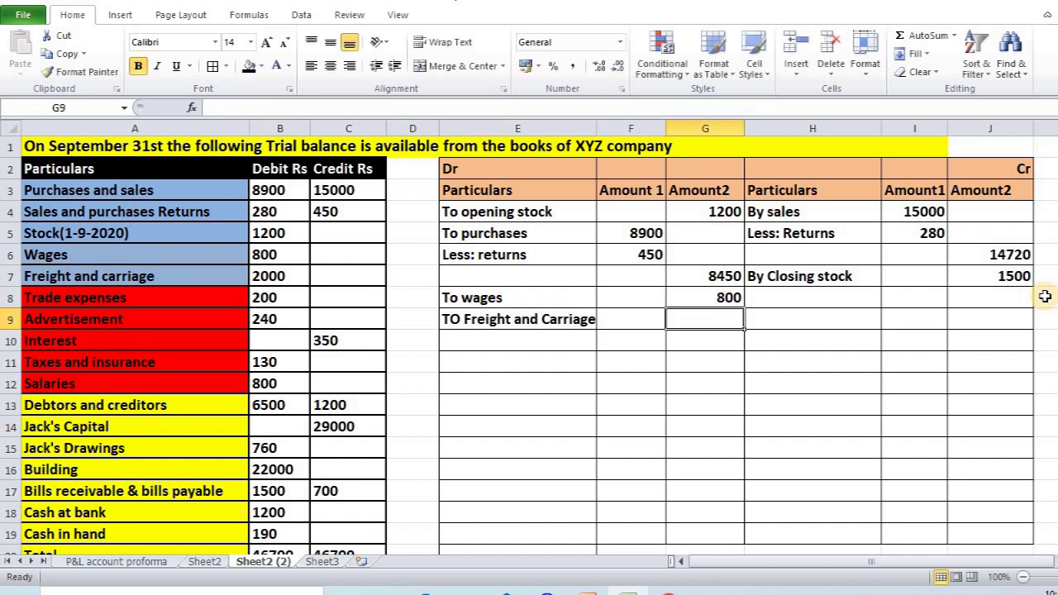
pyautogui.write('2000')
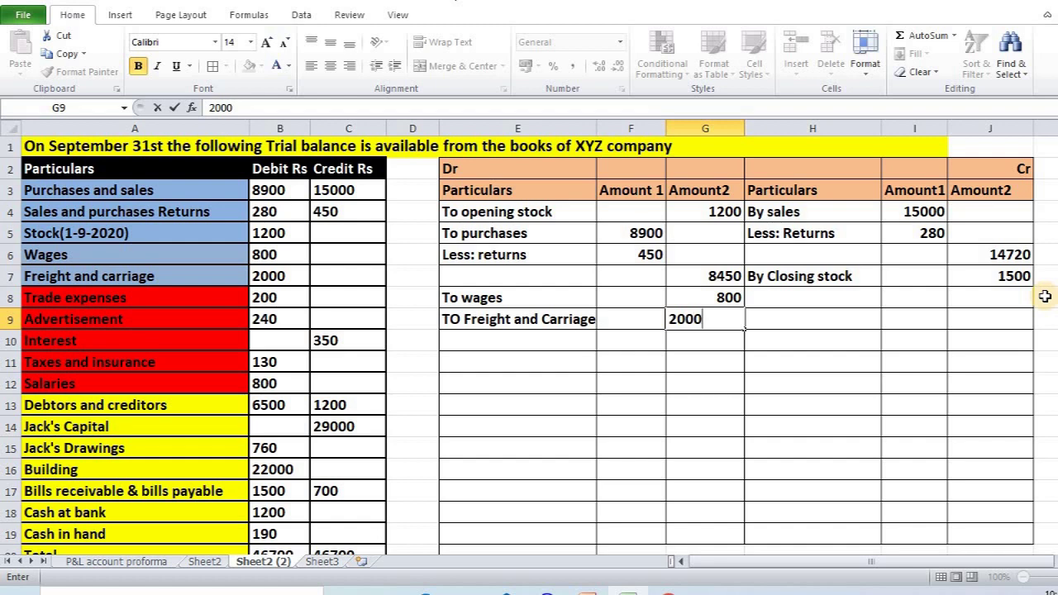
pyautogui.press('Return')
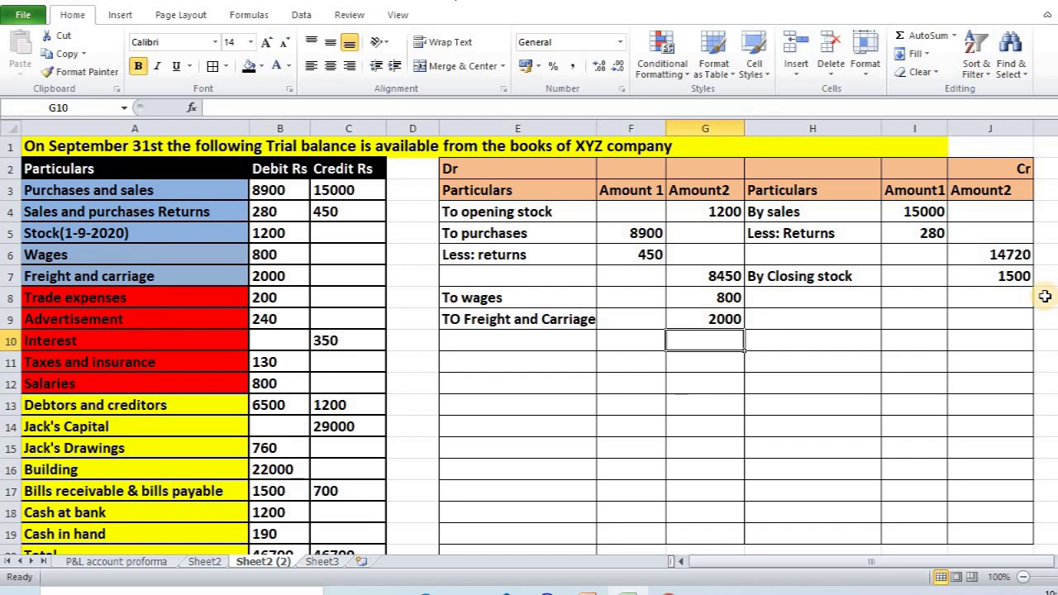
pyautogui.write('=sum(G4:G9)')
pyautogui.press('Return')
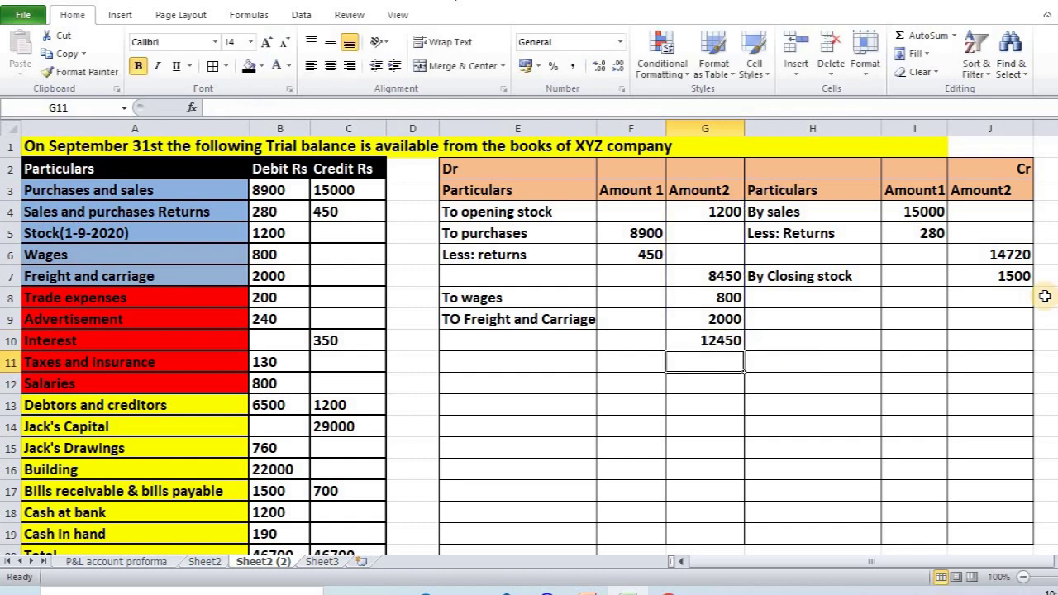
# - Total the credit side in J11 with =SUM(J6:J10), giving 16220
pyautogui.press('Right')
pyautogui.press('Right')
pyautogui.press('Right')
pyautogui.write('=sum(')
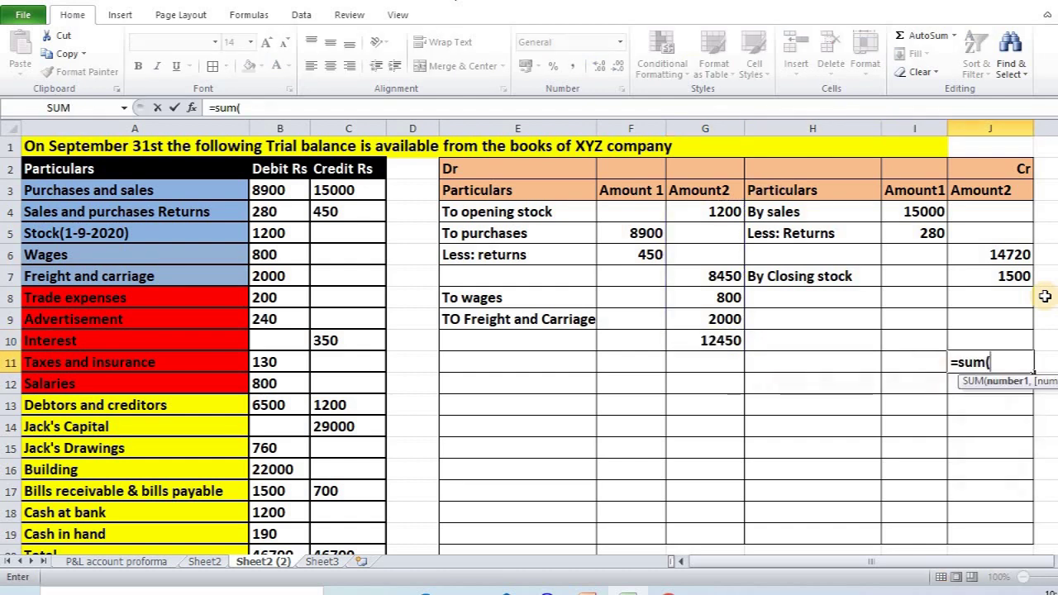
pyautogui.press('Up')
pyautogui.hotkey('shift', 'Up')
pyautogui.hotkey('shift', 'Up')
pyautogui.hotkey('shift', 'Up')
pyautogui.hotkey('shift', 'Up')
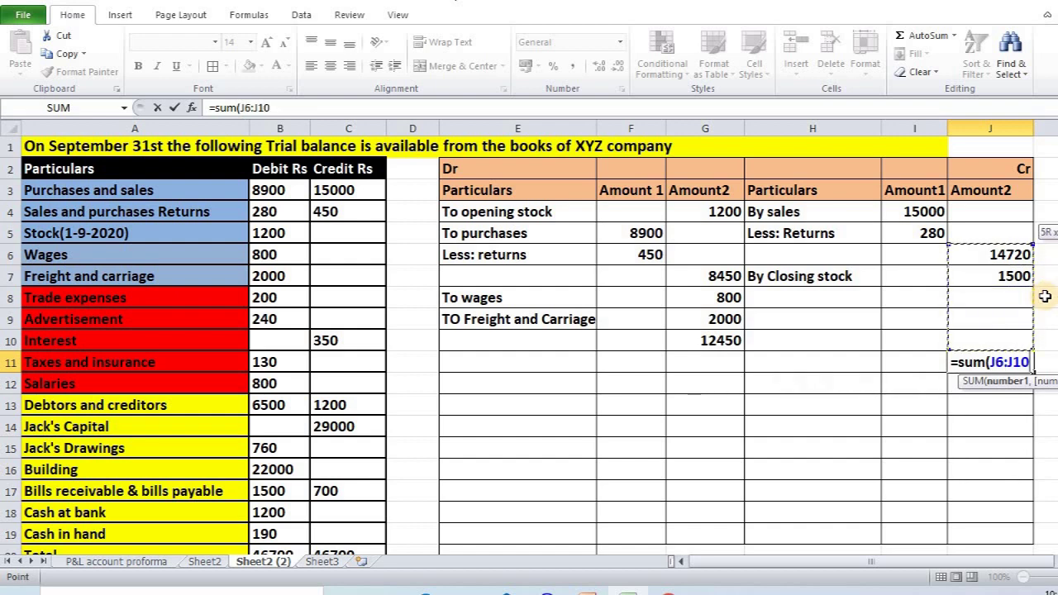
pyautogui.write(')')
pyautogui.press('Return')
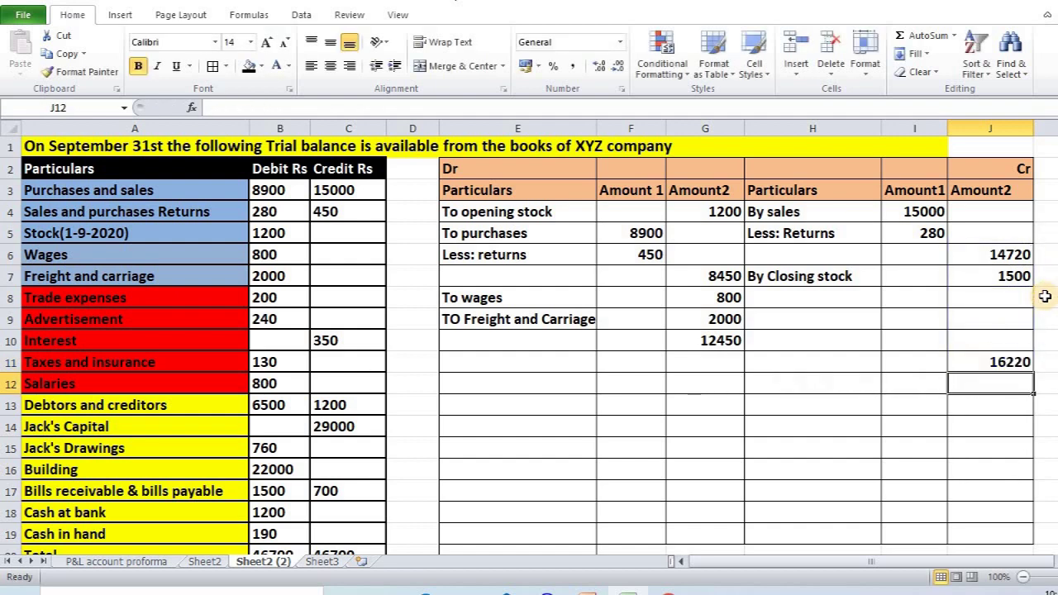
pyautogui.press('Up')
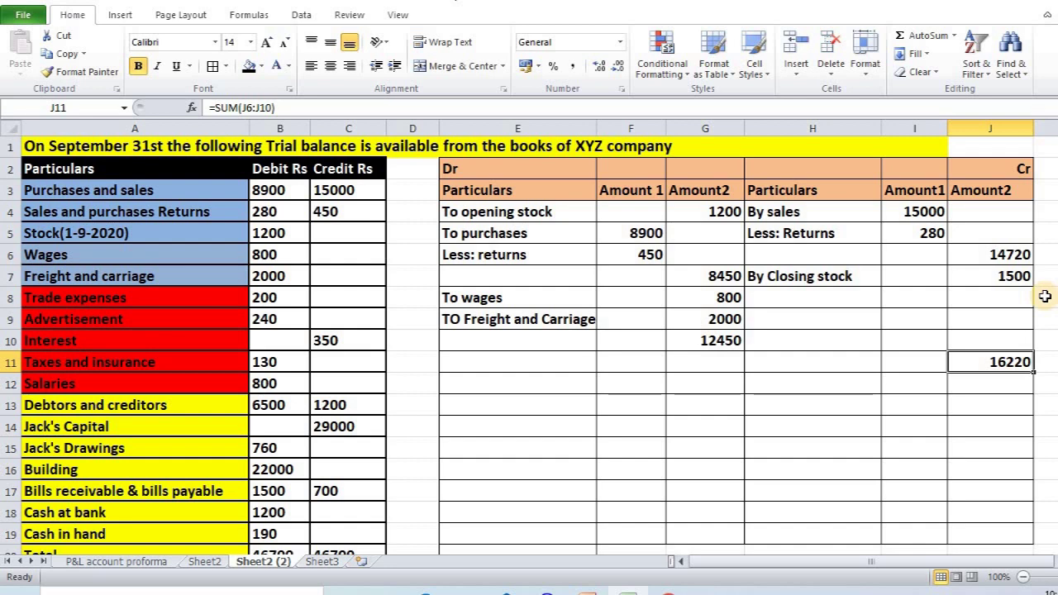
# - Enter 16220 as the debit-side total in G11
pyautogui.press('Left')
pyautogui.press('Left')
pyautogui.press('Left')
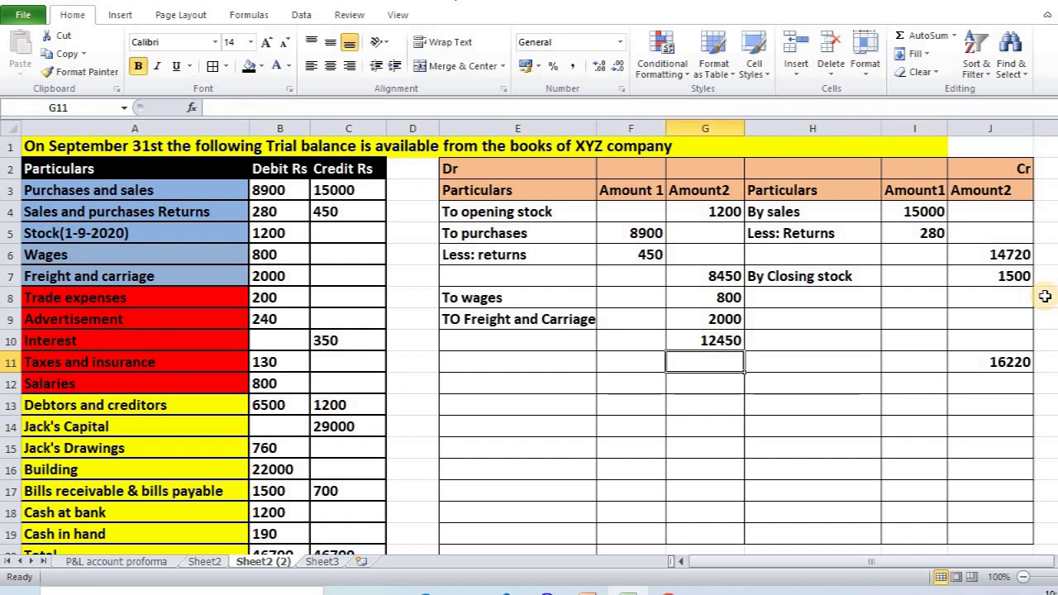
pyautogui.write('16220')
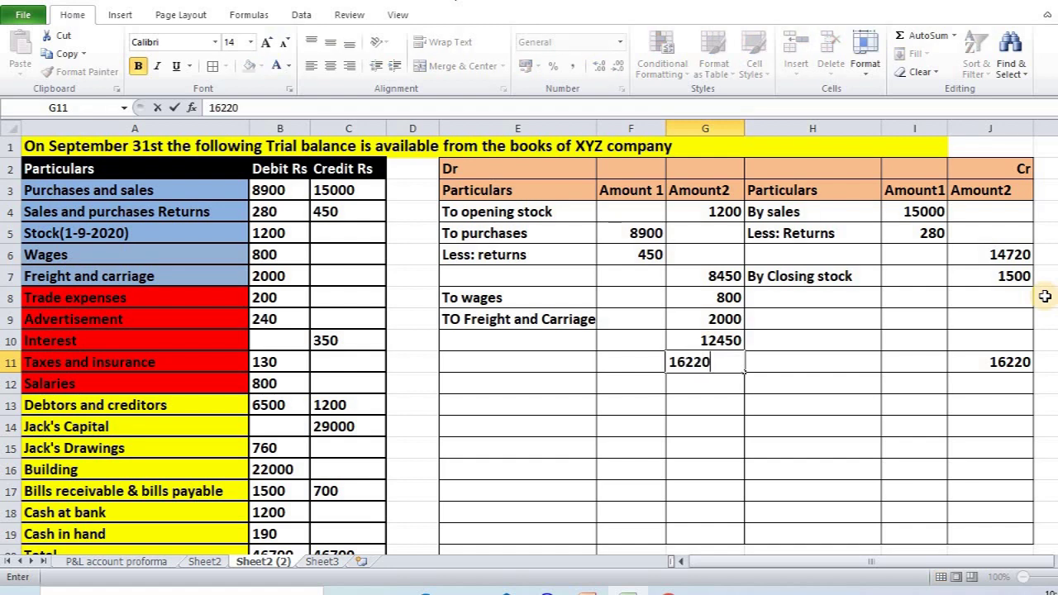
pyautogui.press('Return')
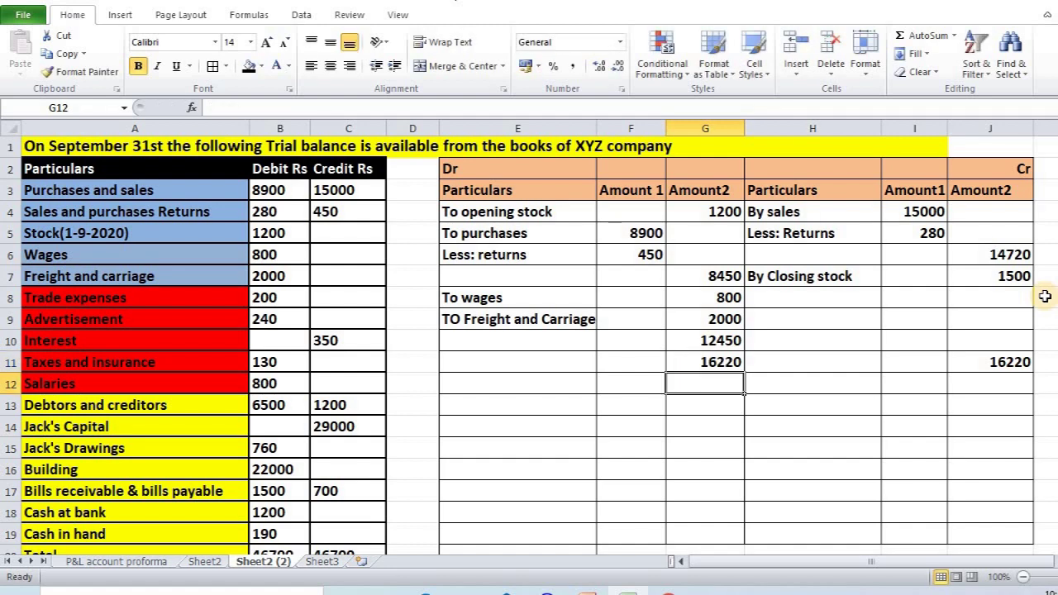
pyautogui.click(1046, 362)
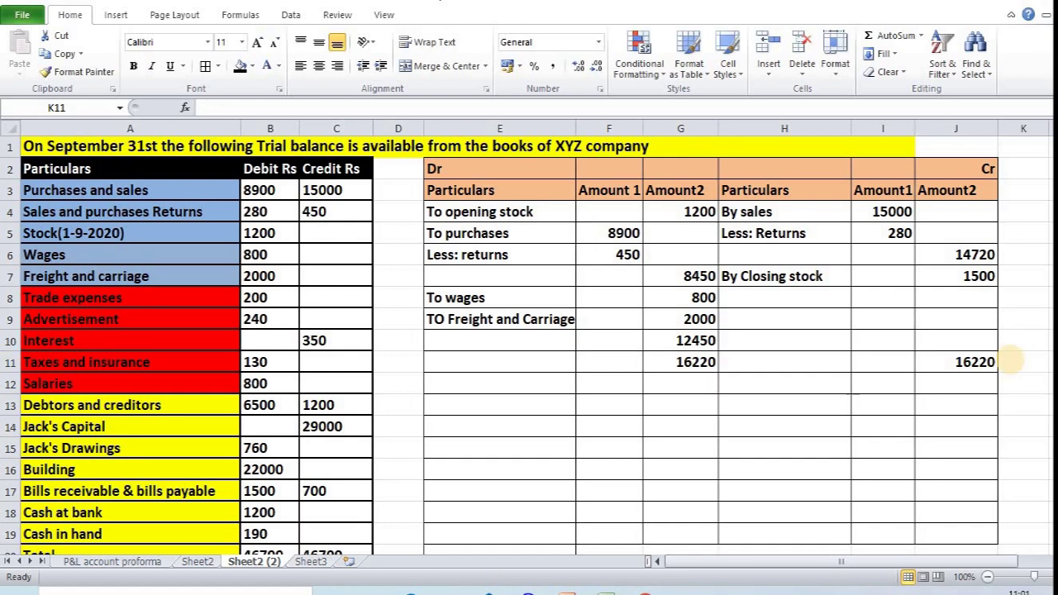
# - Compute the balancing difference in K11 with =+J11-G10, giving 3770
pyautogui.click(1011, 359)
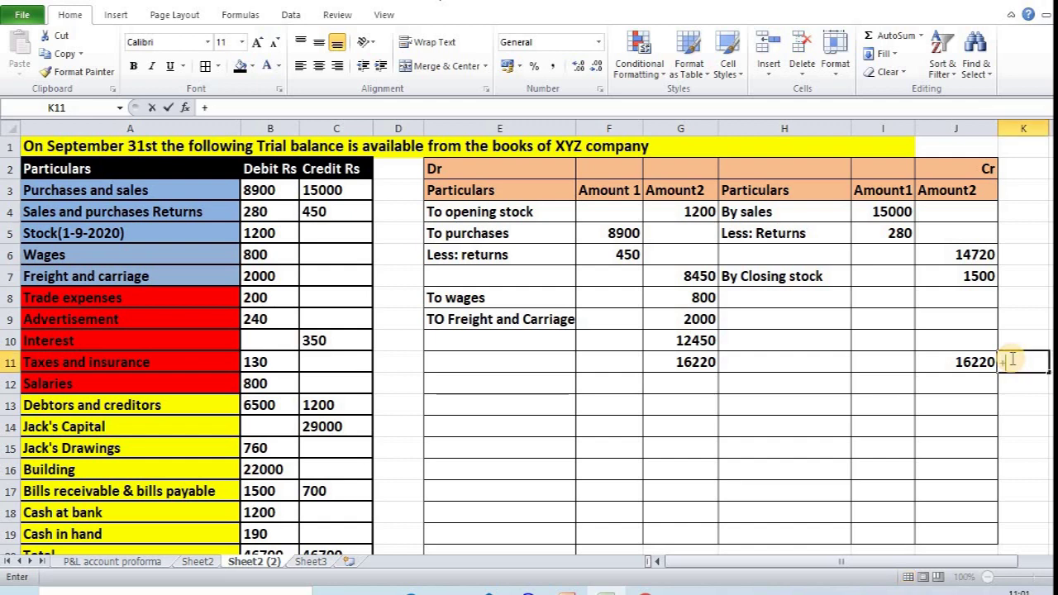
pyautogui.write('+')
pyautogui.press('Left')
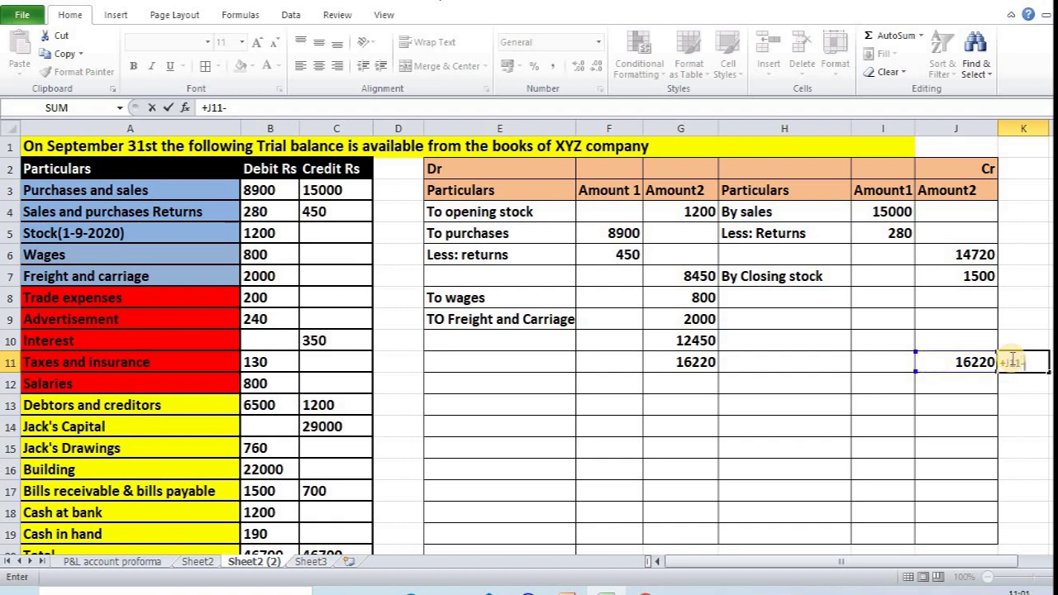
pyautogui.write('-')
pyautogui.press('Left')
pyautogui.press('Left')
pyautogui.press('Left')
pyautogui.press('Left')
pyautogui.press('Up')
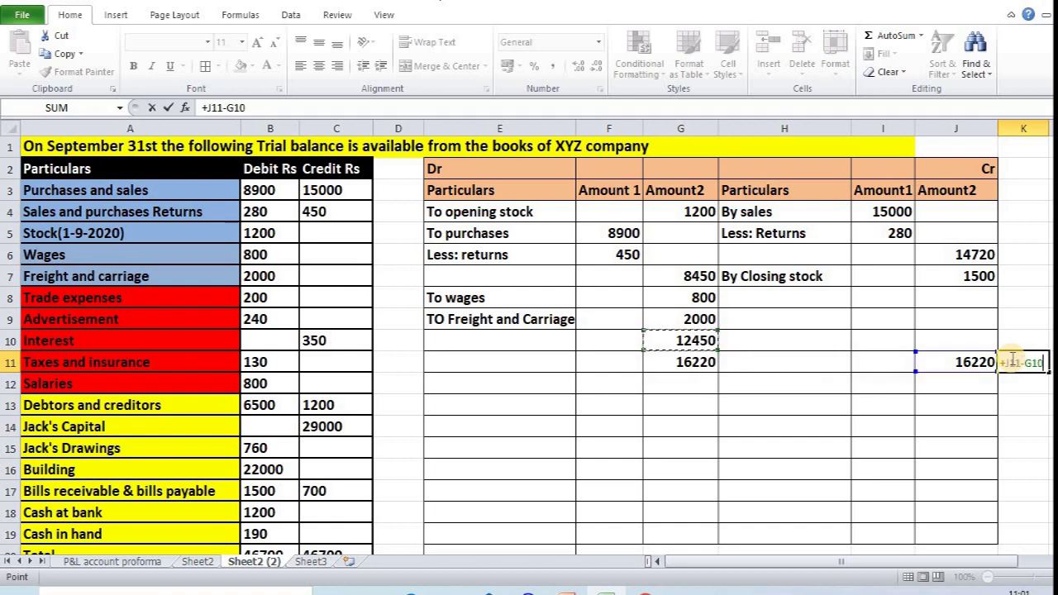
pyautogui.press('Return')
pyautogui.click(1010, 358)
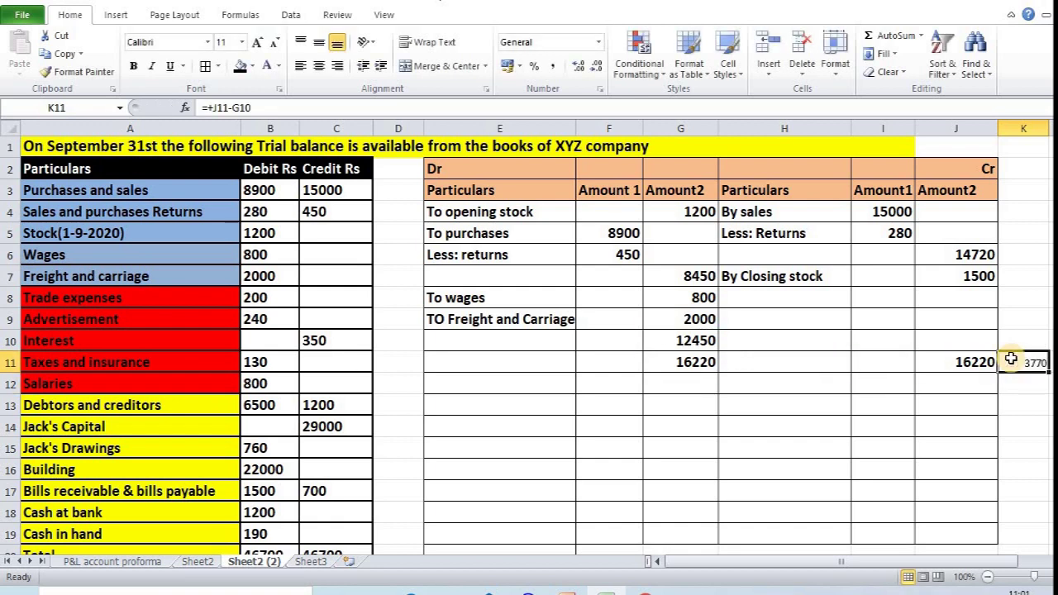
# - Replace G10 with 3770 and label it 'TO Gross profit c/d' in E10
pyautogui.press('Left')
pyautogui.press('Left')
pyautogui.press('Left')
pyautogui.press('Left')
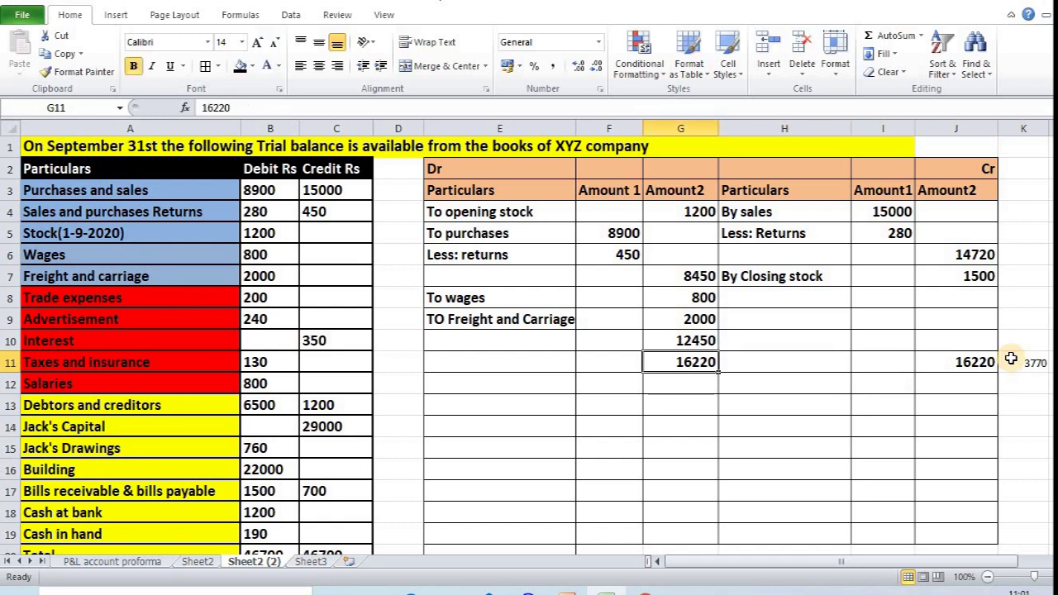
pyautogui.press('Up')
pyautogui.write('3770')
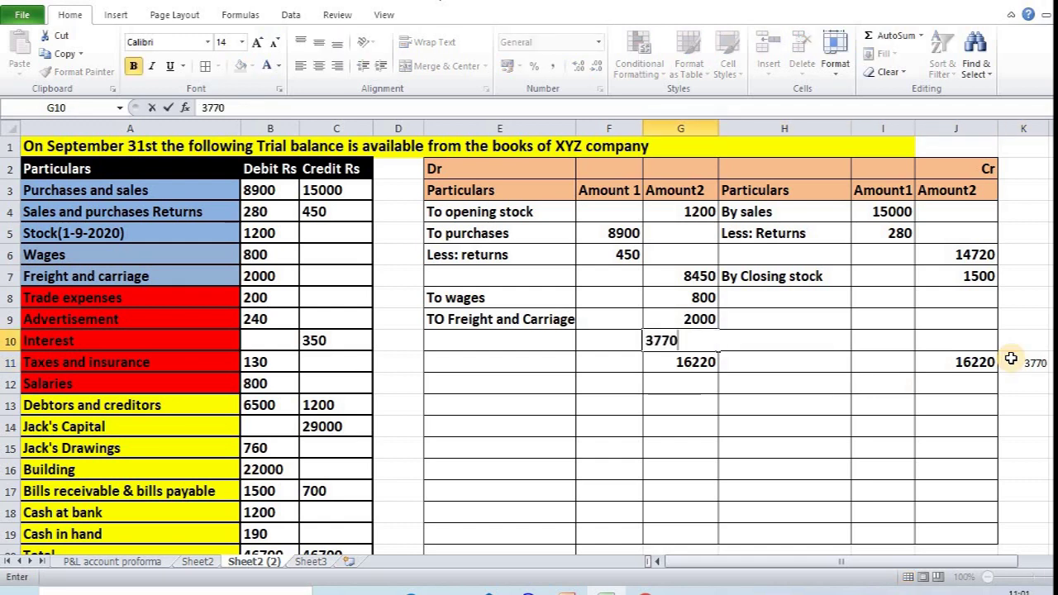
pyautogui.press('Return')
pyautogui.press('Up')
pyautogui.press('Left')
pyautogui.press('Left')
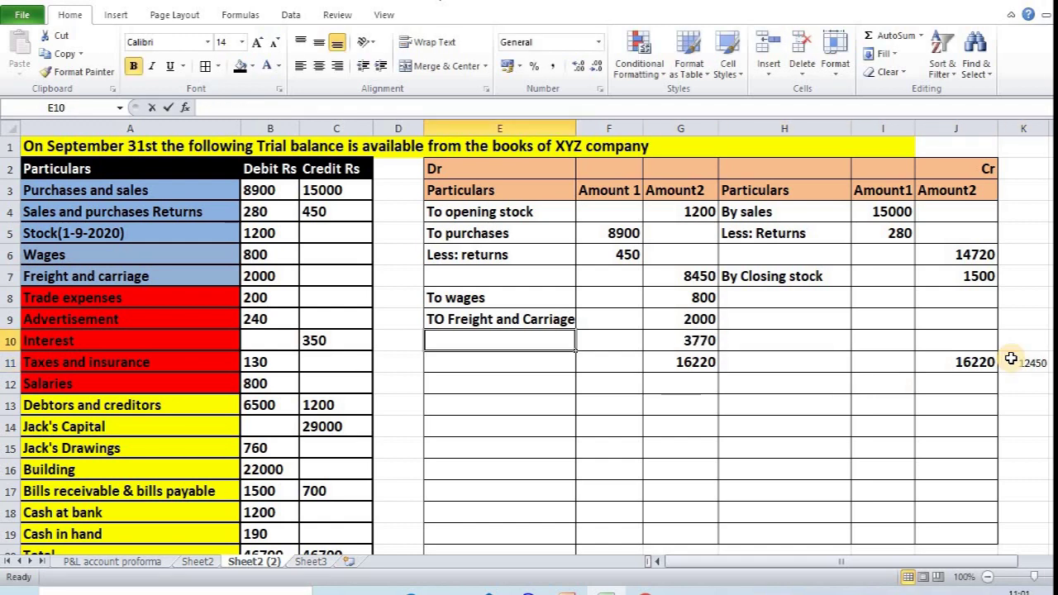
pyautogui.write('TO ')
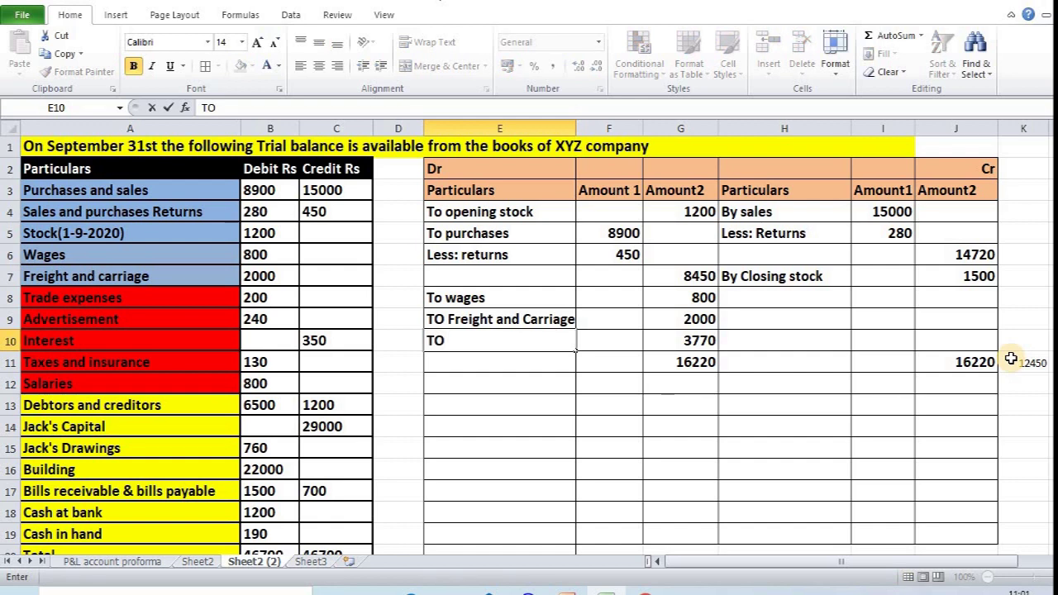
pyautogui.write('Gross profit ')
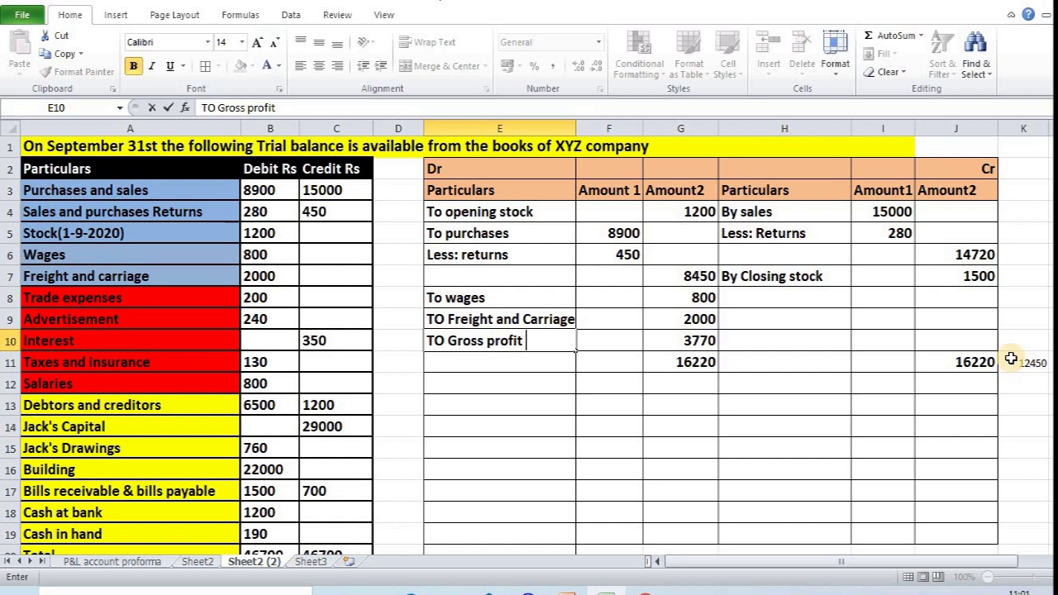
pyautogui.write('c/d')
pyautogui.press('Return')
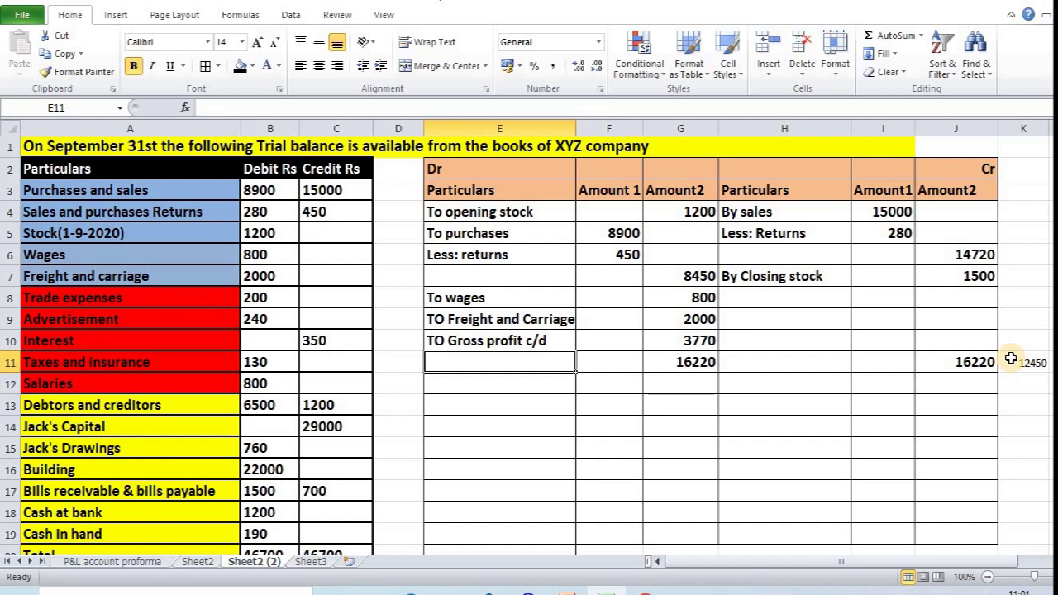
pyautogui.press('Down')
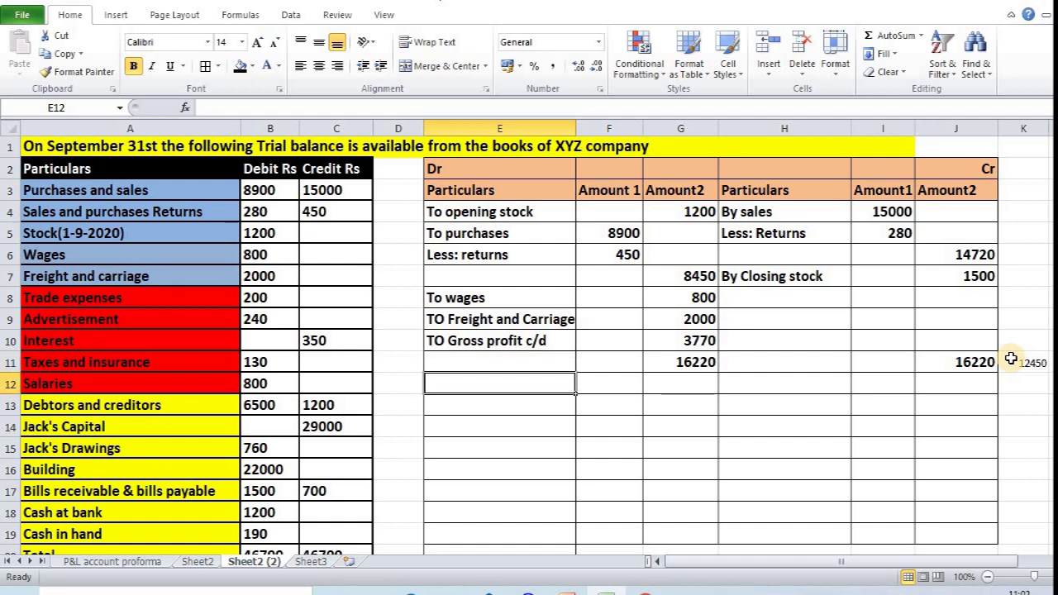
pyautogui.click(1018, 382)
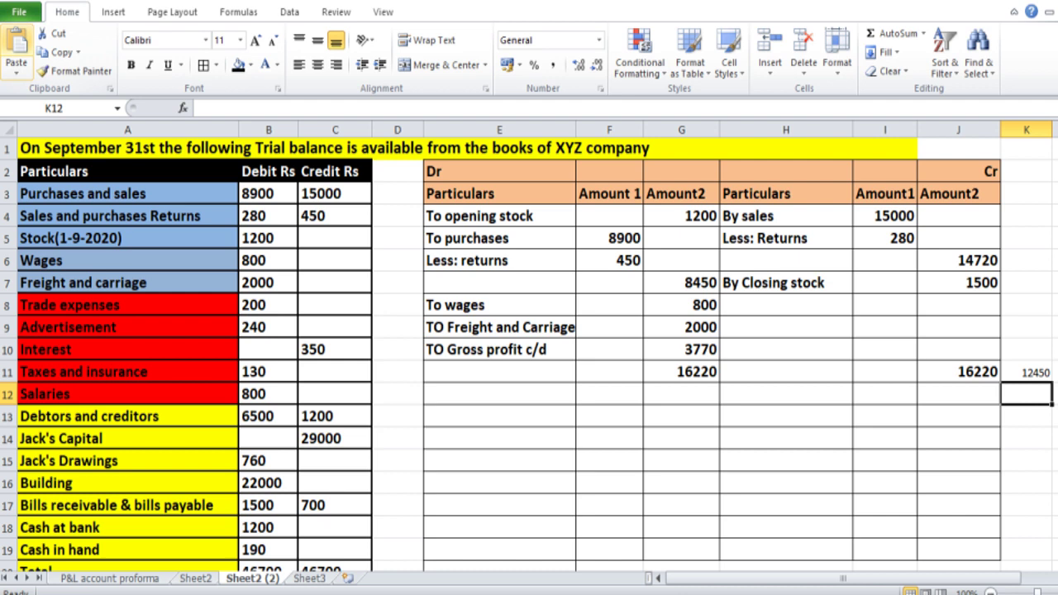
# - Enter 'By Gross Profit b/d' in H12 with 3770 in J12
pyautogui.press('Left')
pyautogui.press('Left')
pyautogui.press('Left')
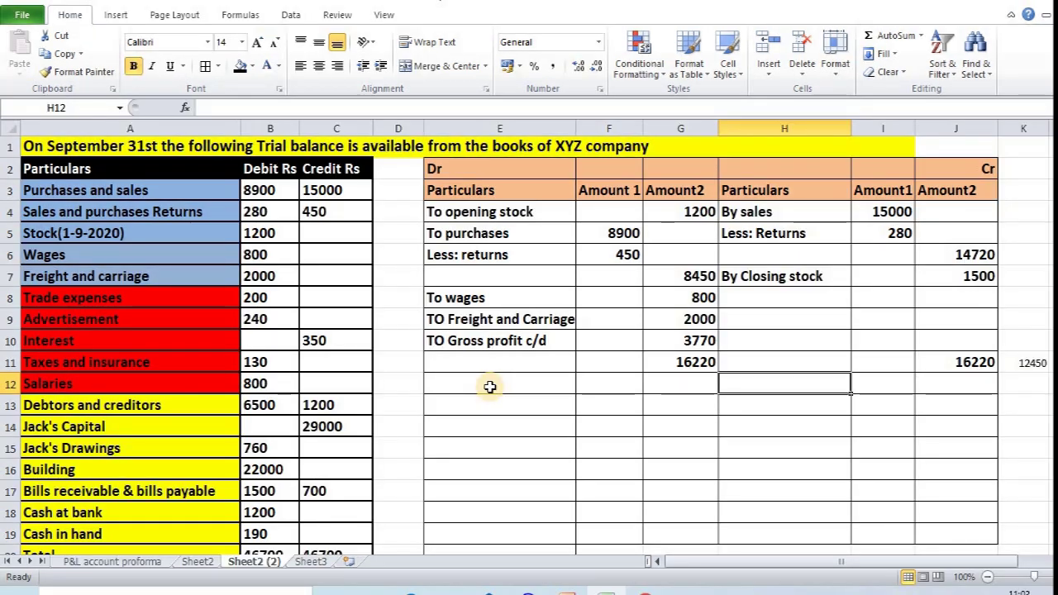
pyautogui.write('By G')
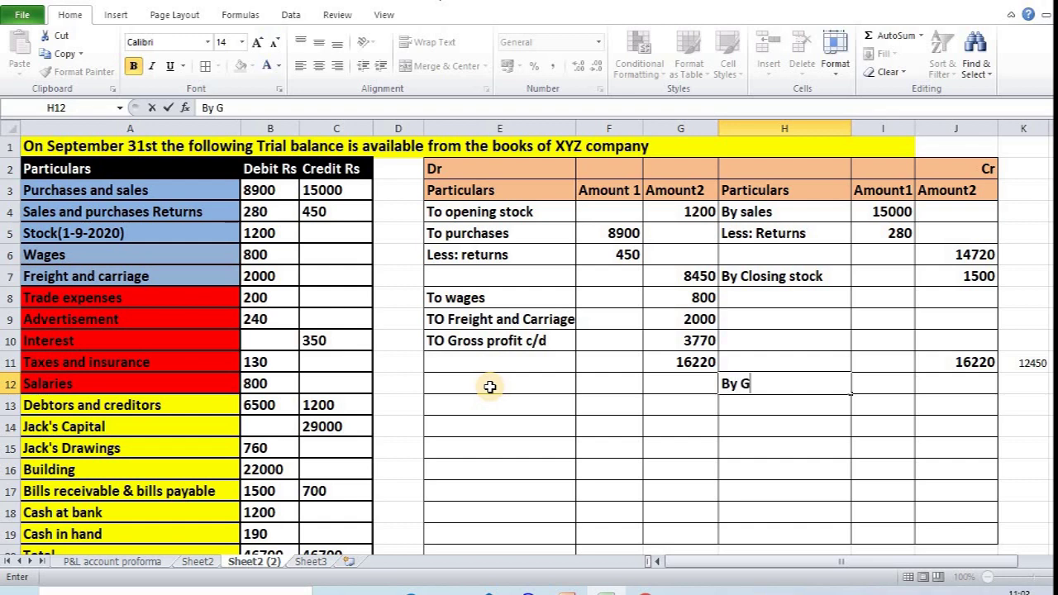
pyautogui.write('ross Pr')
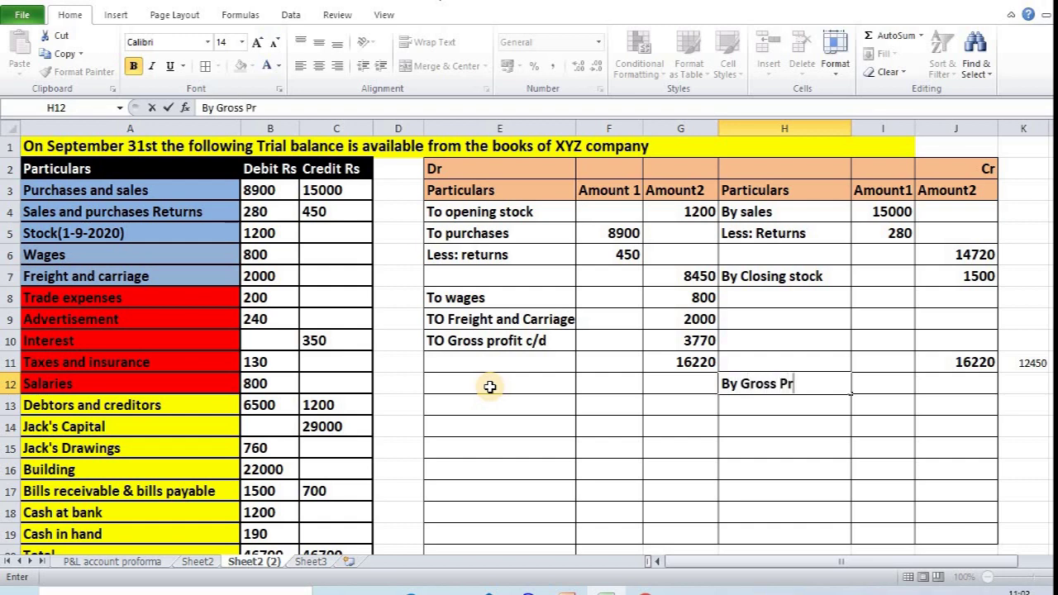
pyautogui.write('ofit b/d')
pyautogui.press('Tab')
pyautogui.press('Tab')
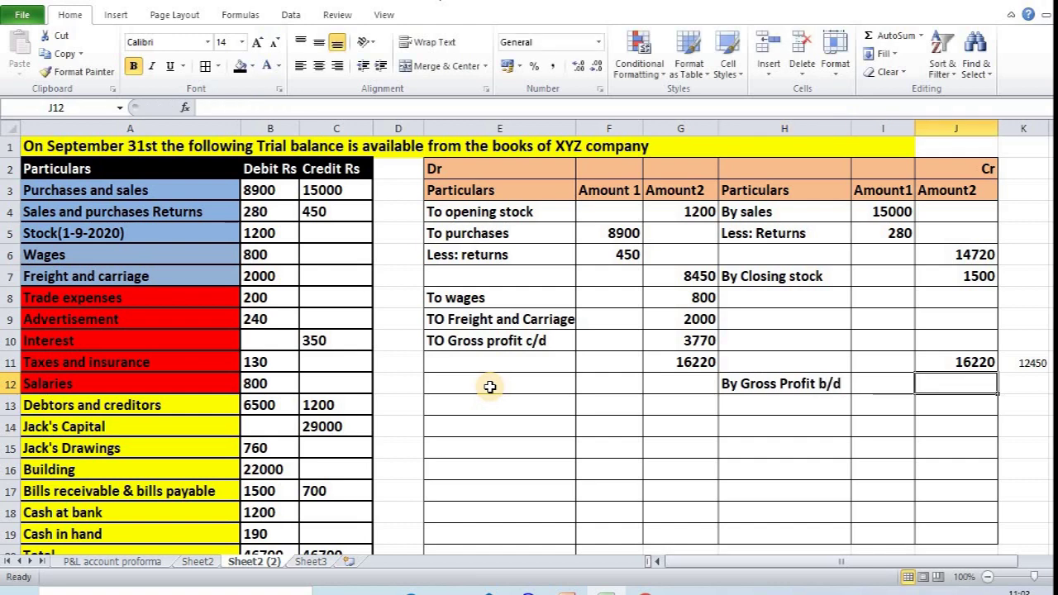
pyautogui.write('3770')
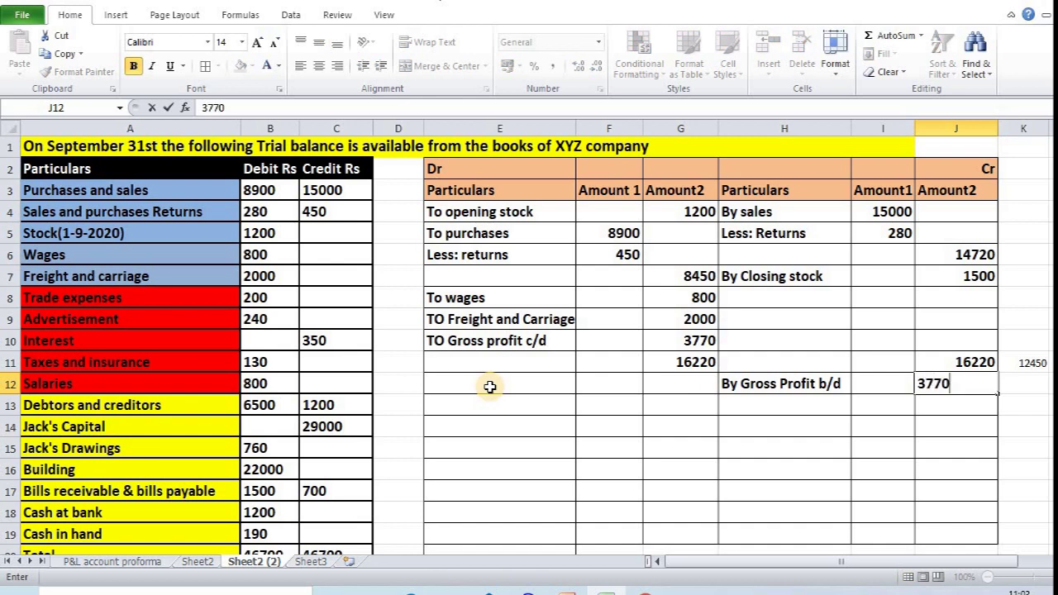
pyautogui.press('Return')
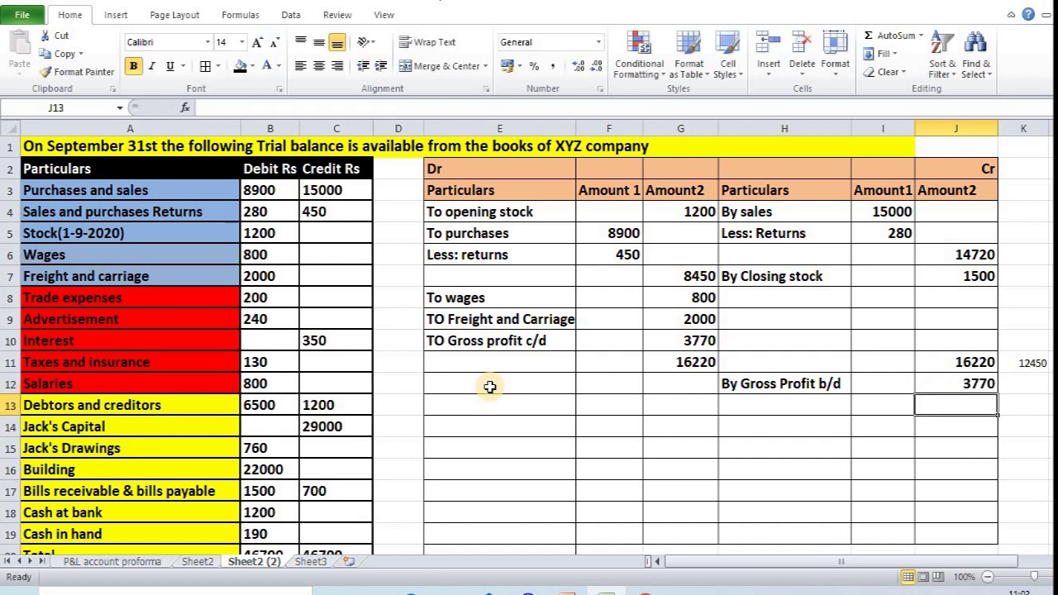
pyautogui.press('Left')
pyautogui.press('Left')
pyautogui.press('Left')
pyautogui.press('Left')
pyautogui.press('Left')
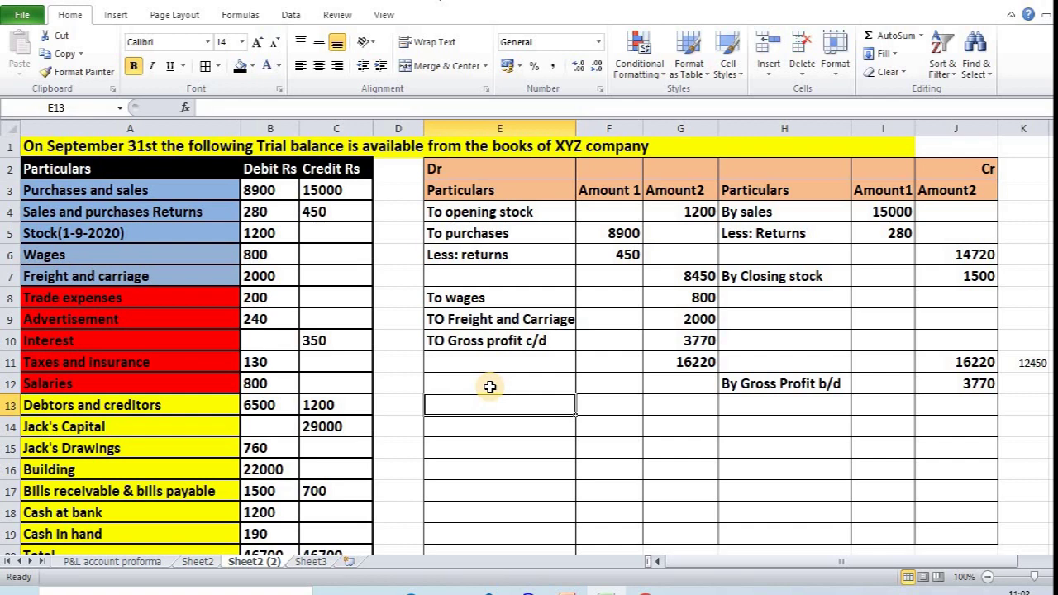
# - List To Trade expenses, To Advertisemnt, To Taxes and insurance and To Salaries in E13:E16
pyautogui.write('To Tr')
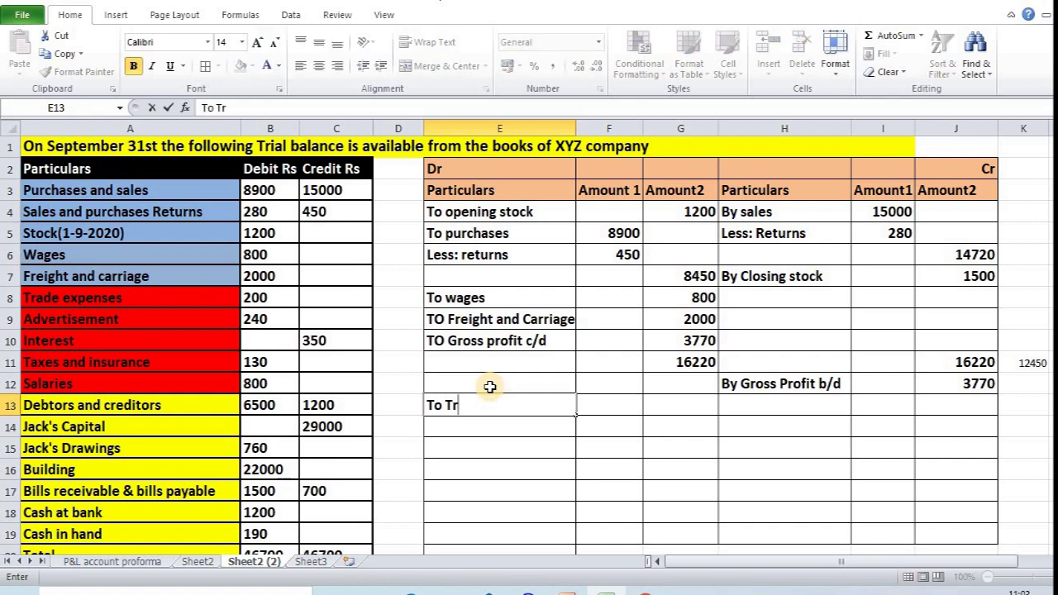
pyautogui.write('ade expens')
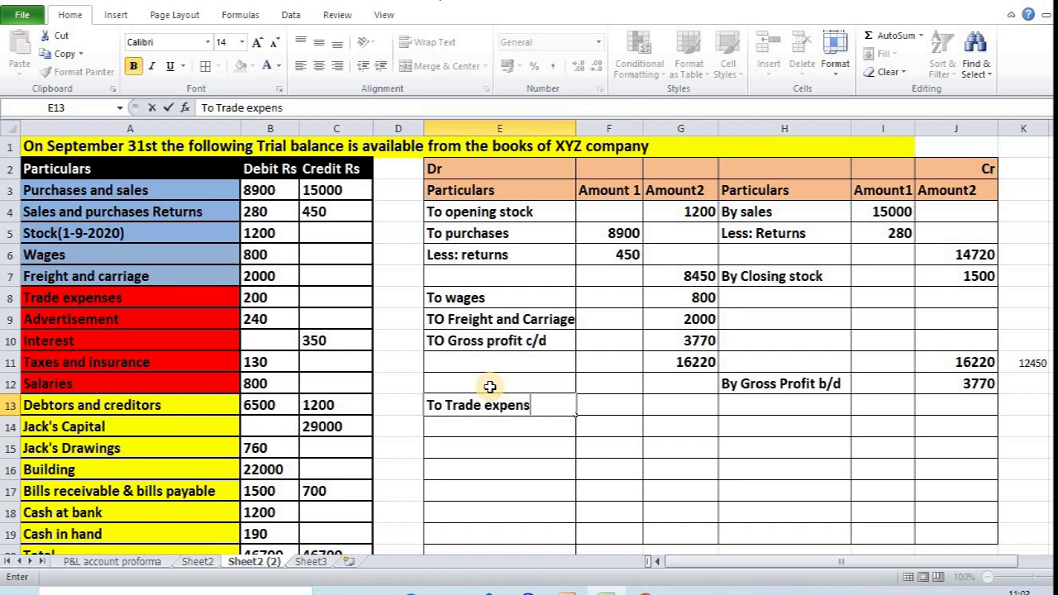
pyautogui.write('es')
pyautogui.press('Return')
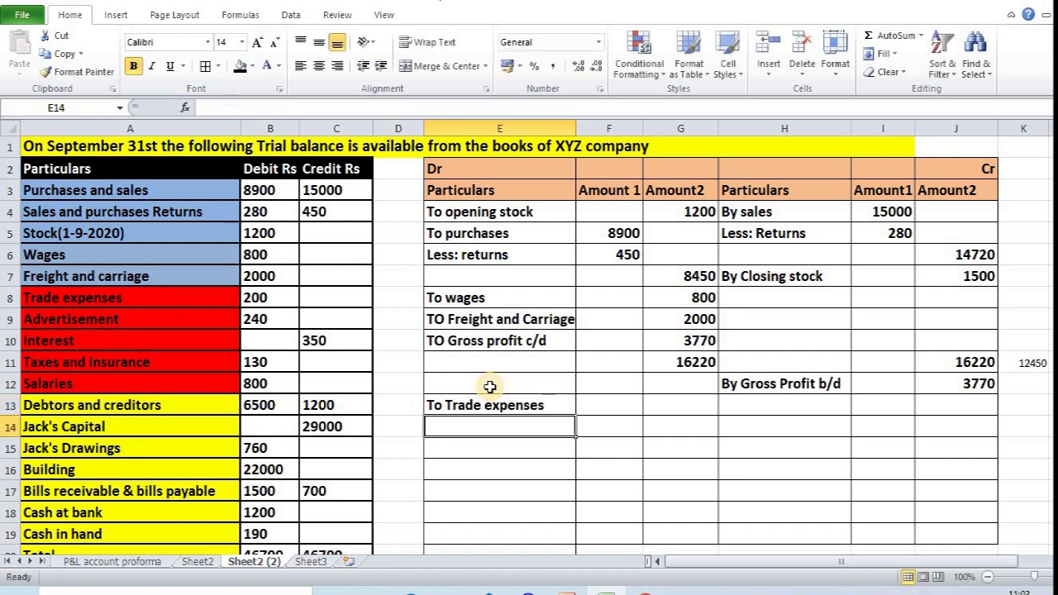
pyautogui.write('To A')
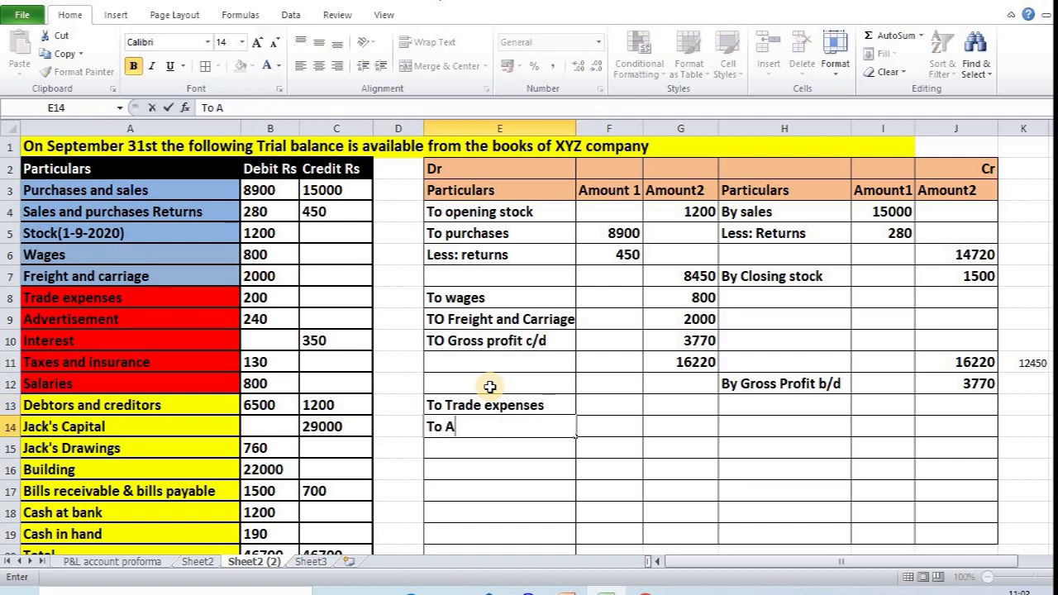
pyautogui.write('dvertisemnt')
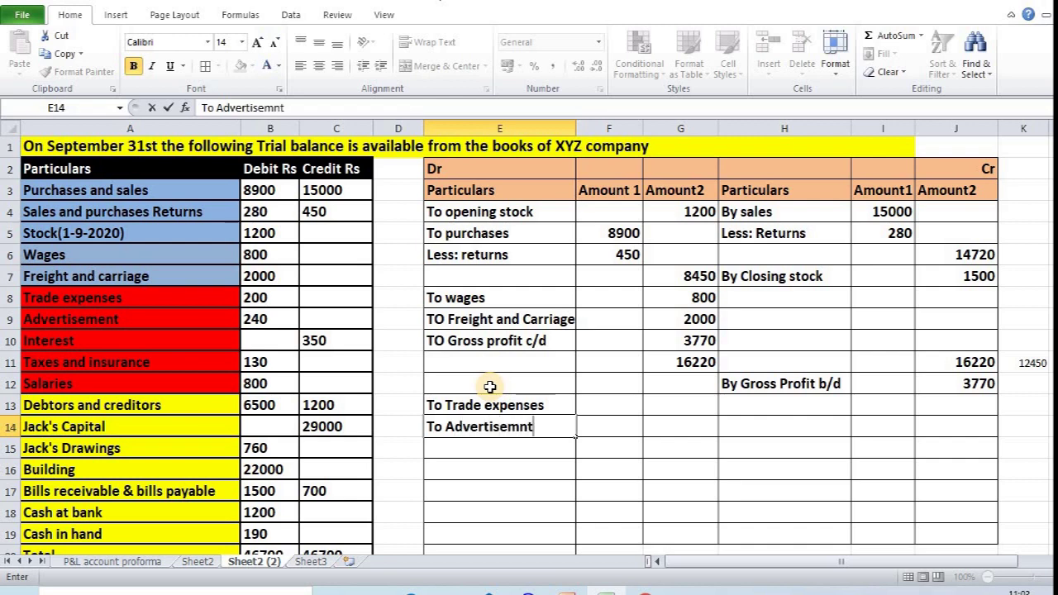
pyautogui.press('Return')
pyautogui.write('To Ta')
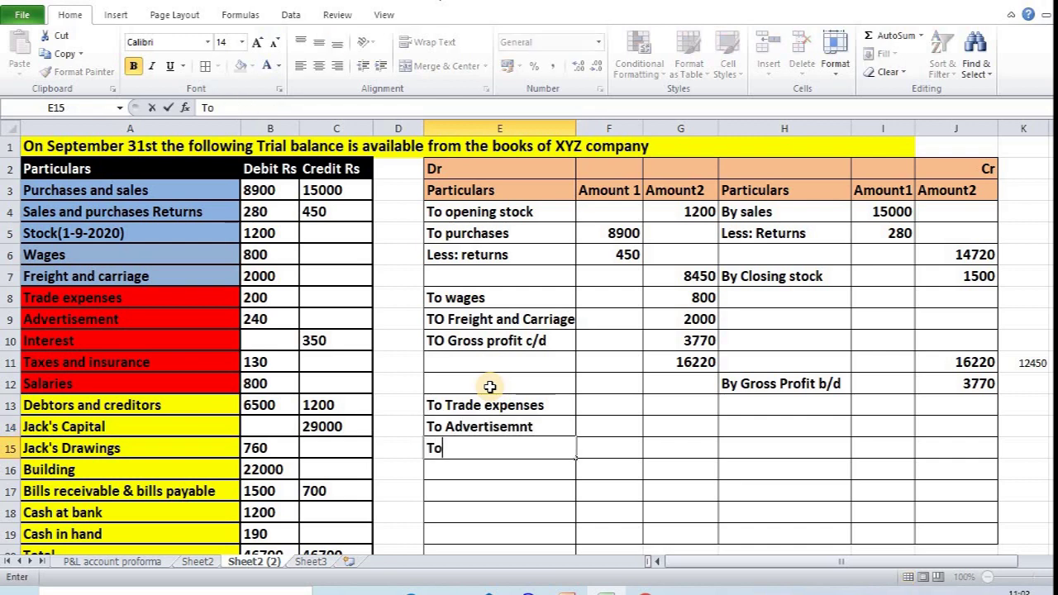
pyautogui.write('xes and insurance')
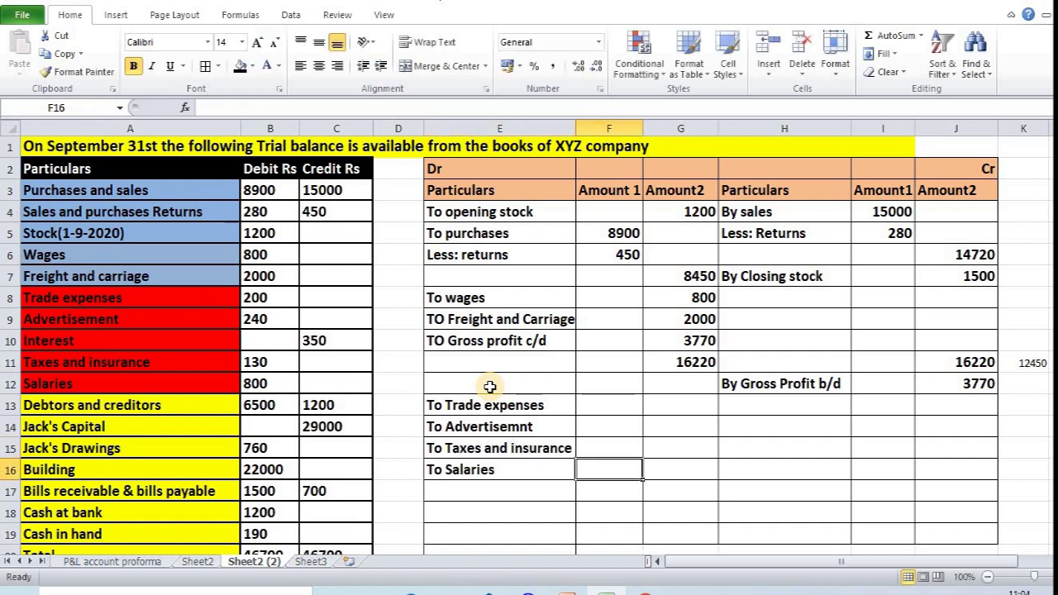
pyautogui.press('Right')
pyautogui.press('Up')
pyautogui.press('Up')
pyautogui.press('Up')
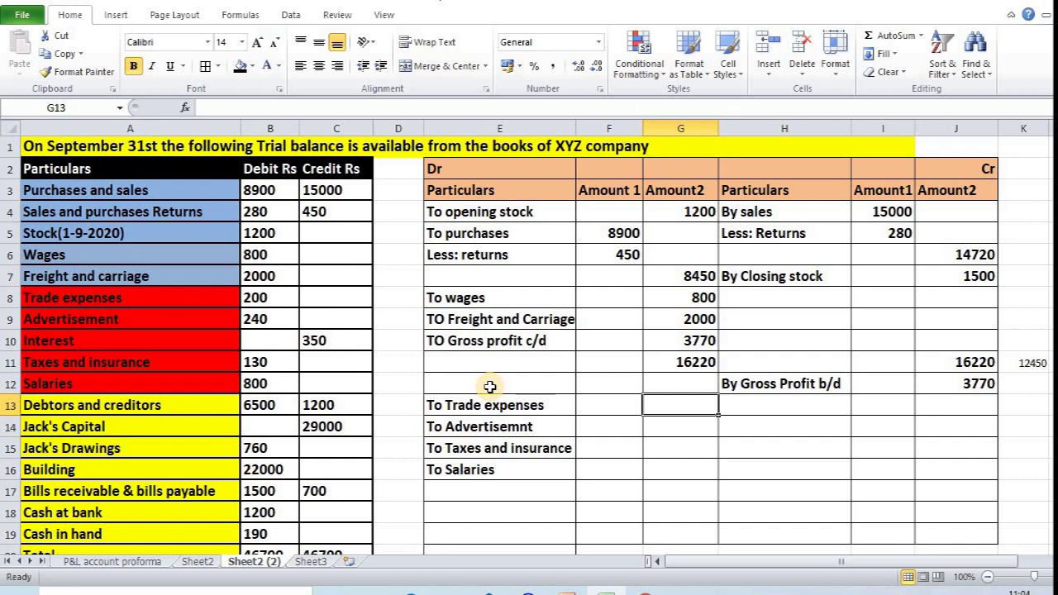
# - Enter expense amounts 200, 240, 130 and 800 in G13:G16
pyautogui.write('200')
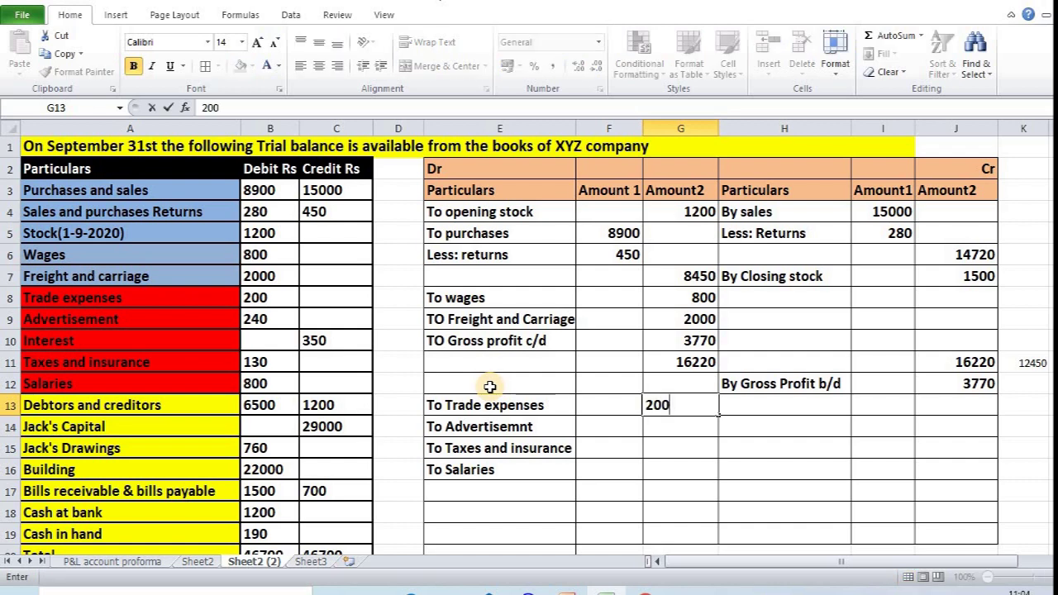
pyautogui.press('Return')
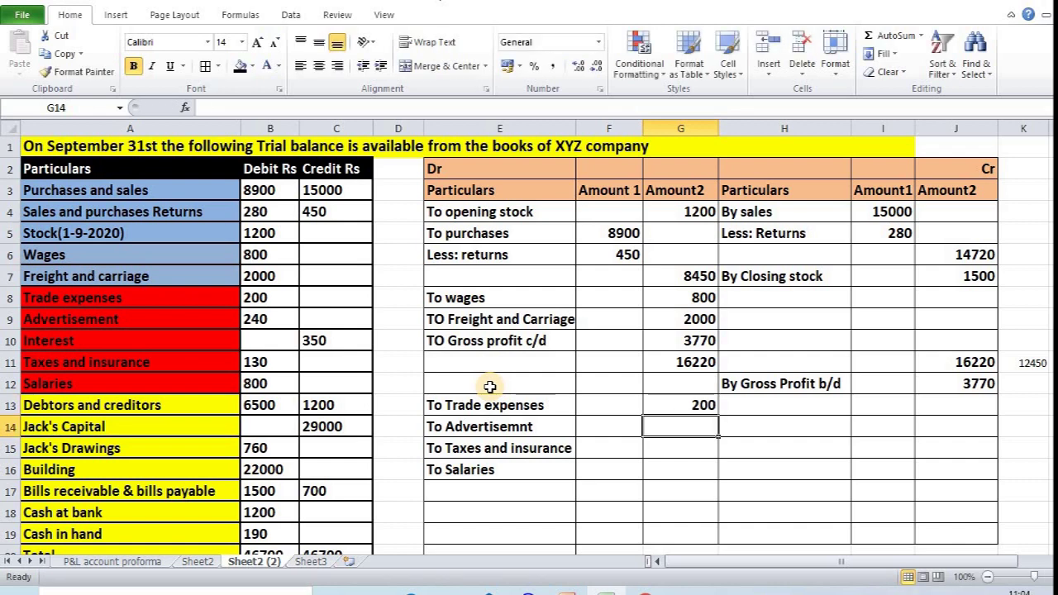
pyautogui.write('240')
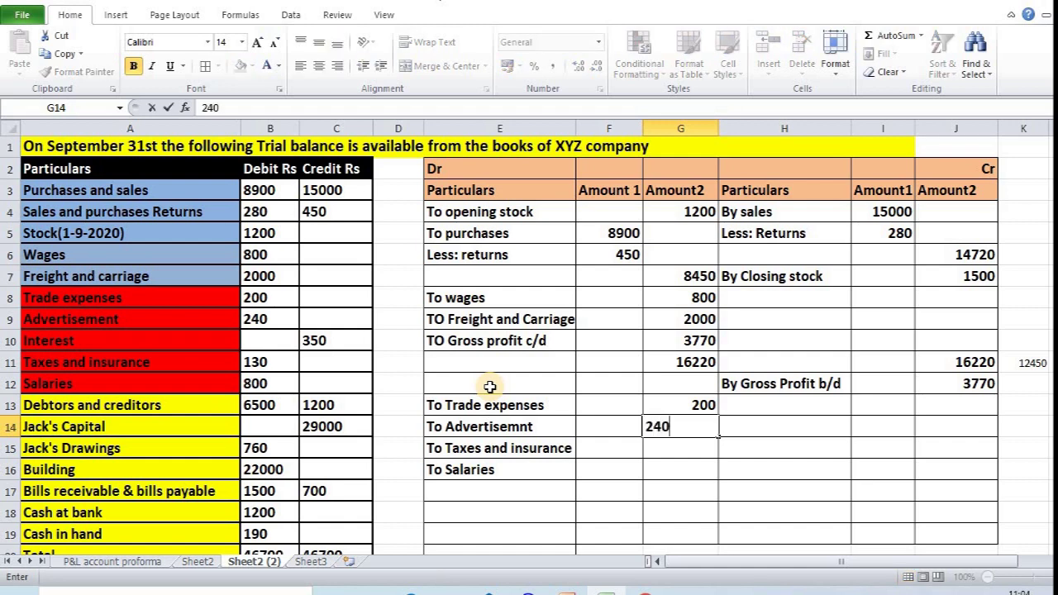
pyautogui.press('Return')
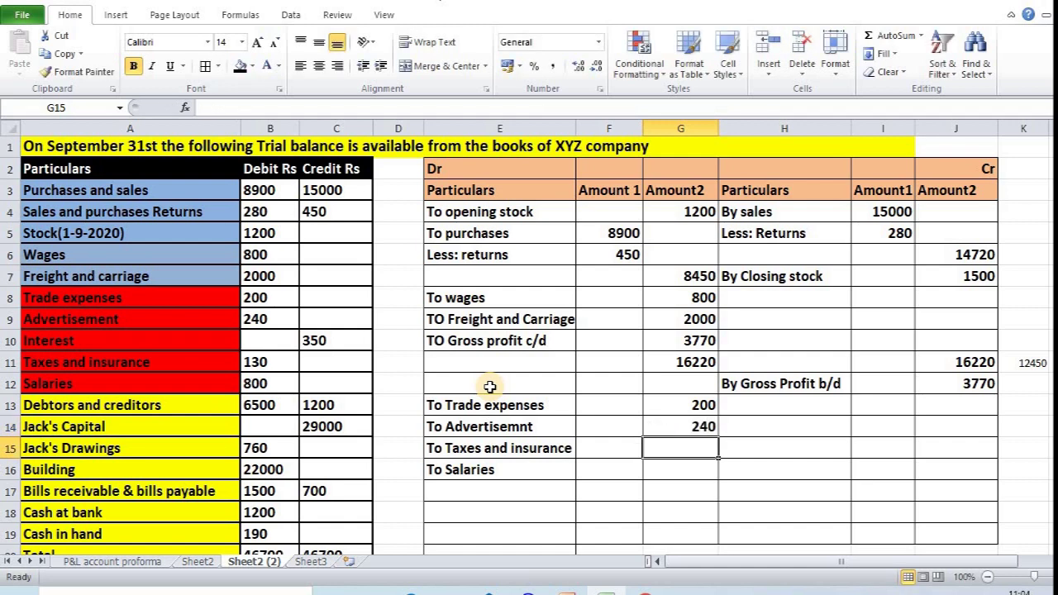
pyautogui.write('130')
pyautogui.press('Return')
pyautogui.write('800')
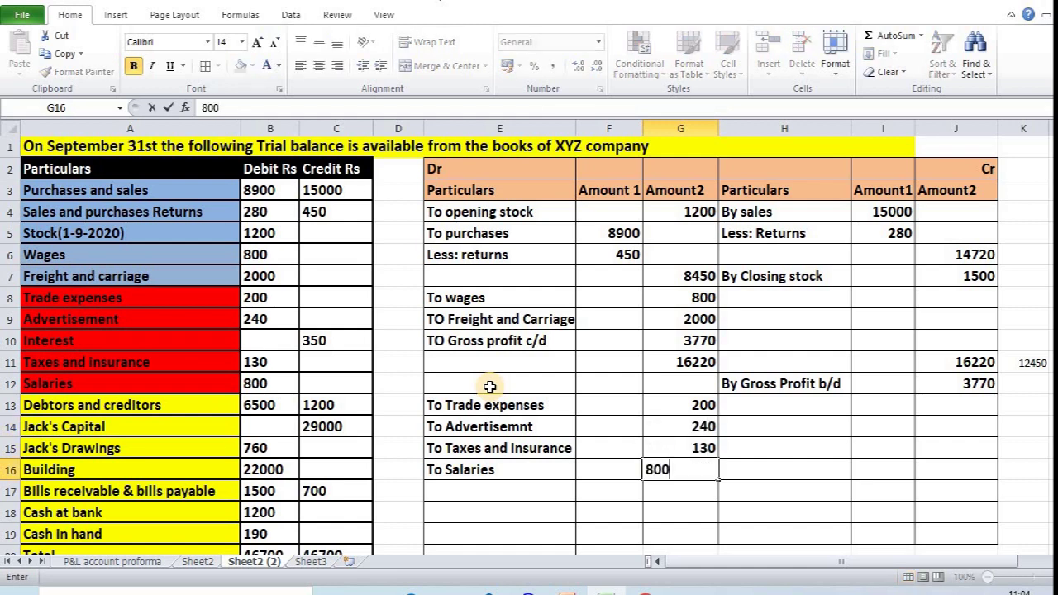
pyautogui.press('Return')
# - Look up the Interest credit of 350 in the trial balance
pyautogui.press('Up')
pyautogui.press('Up')
pyautogui.press('Up')
pyautogui.press('Up')
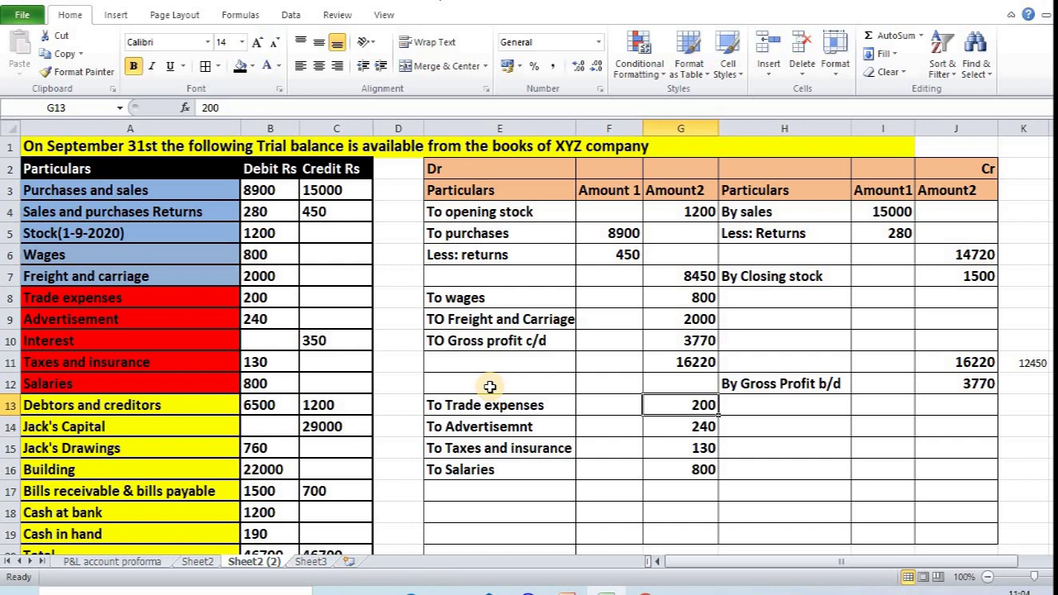
pyautogui.press('Right')
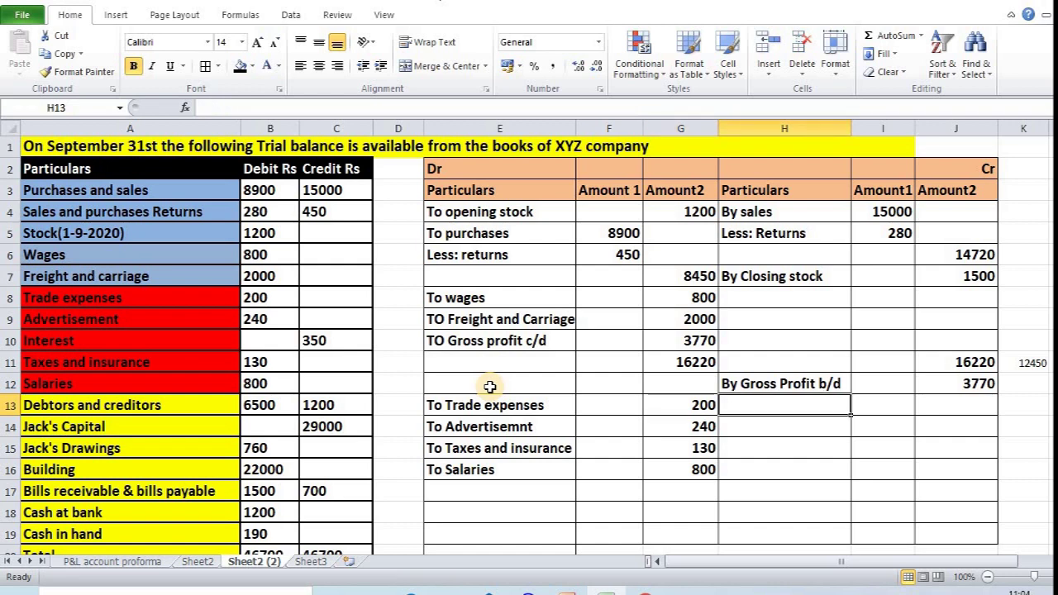
pyautogui.click(126, 349)
pyautogui.press('Right')
pyautogui.press('Right')
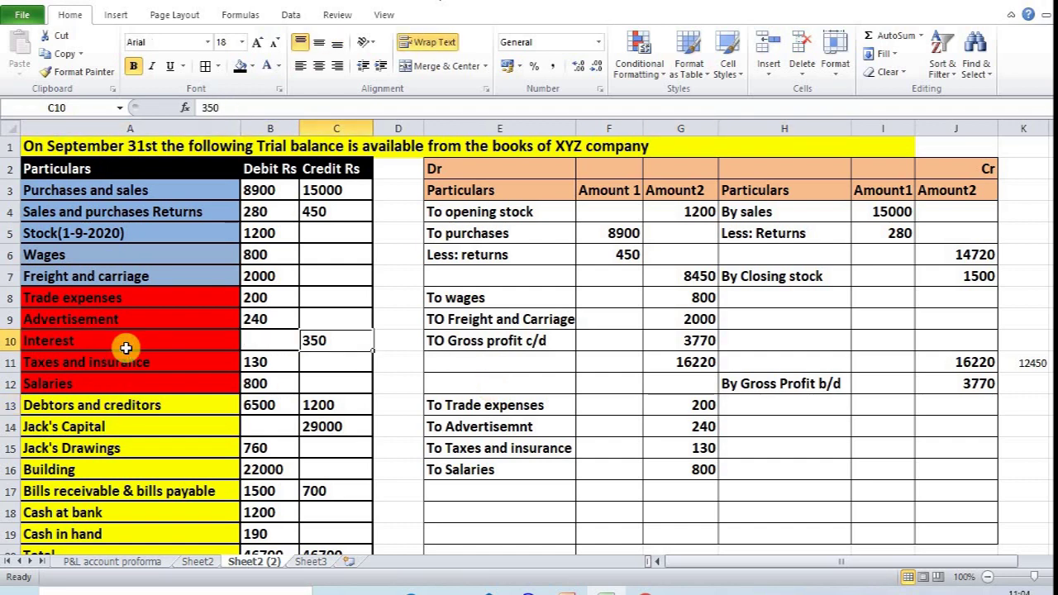
pyautogui.click(1024, 427)
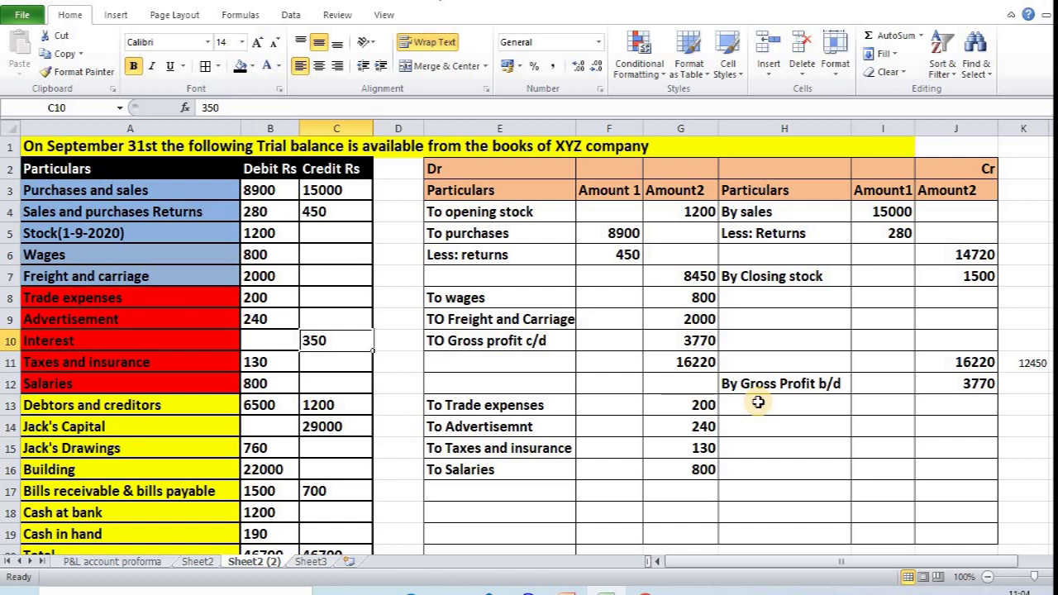
# - Enter 'By Interest' with an amount of 350 in row 13 on the credit side
pyautogui.click(758, 407)
pyautogui.write('B')
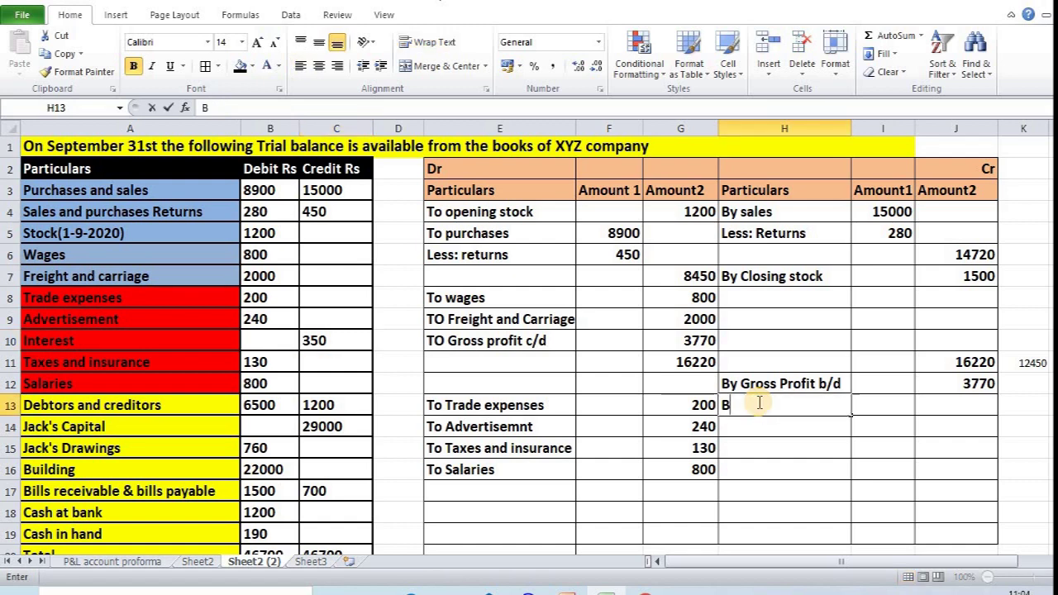
pyautogui.write('y Inte')
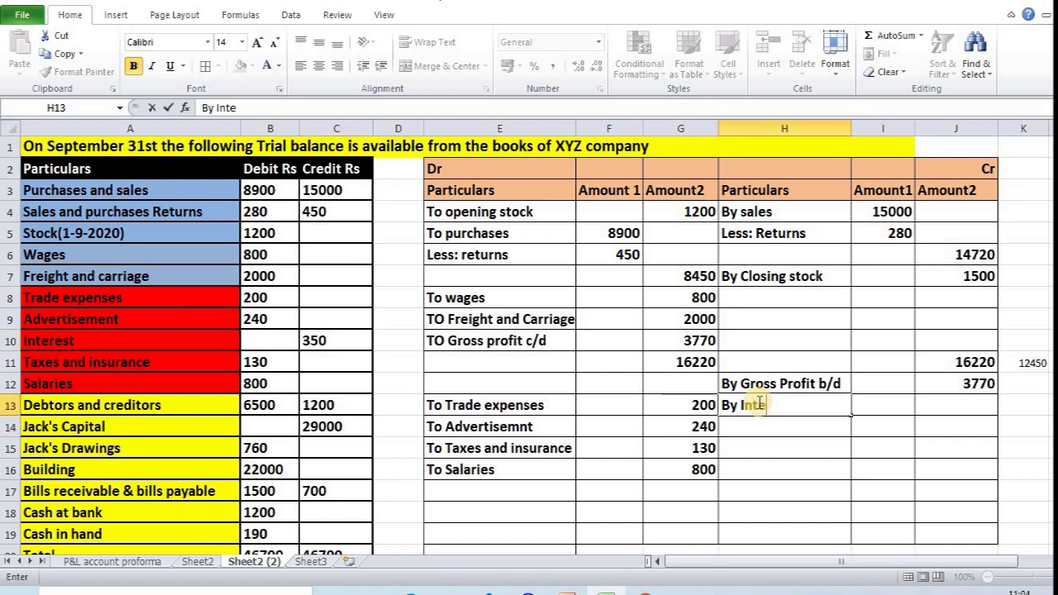
pyautogui.write('rest')
pyautogui.press('Tab')
pyautogui.press('Tab')
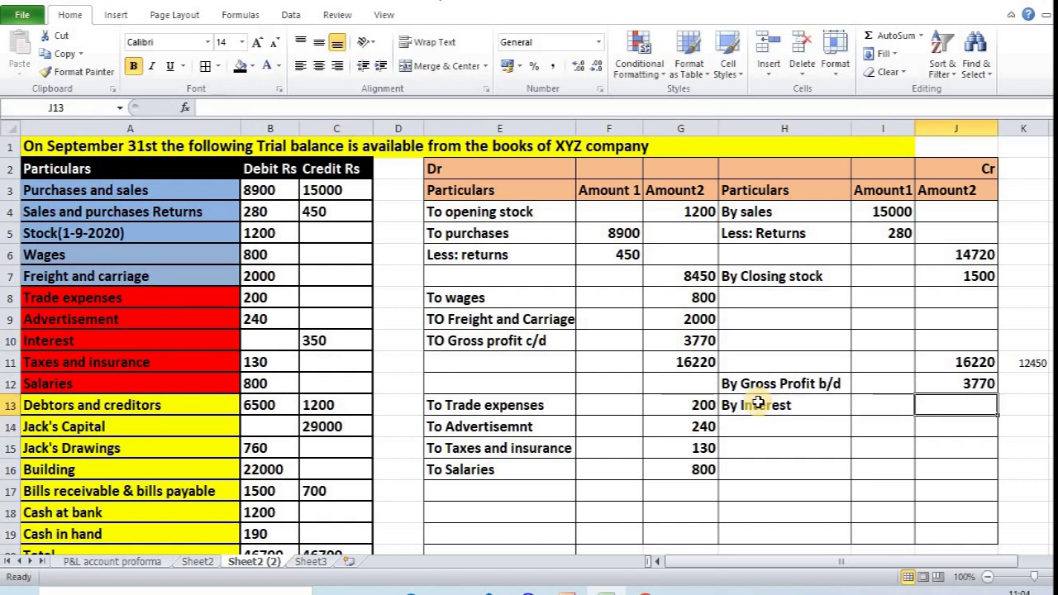
pyautogui.write('350')
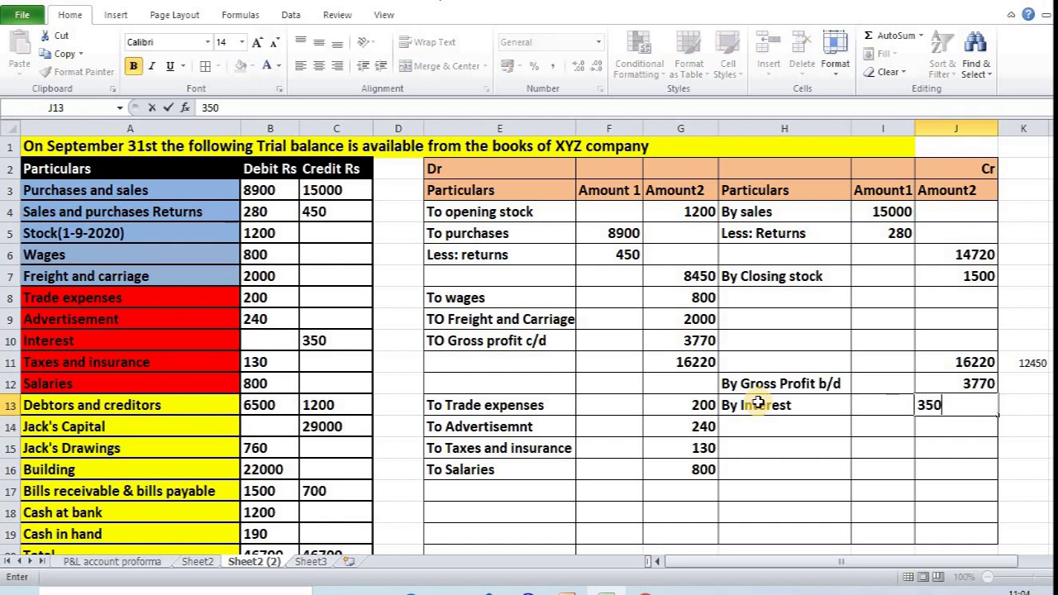
pyautogui.press('Return')
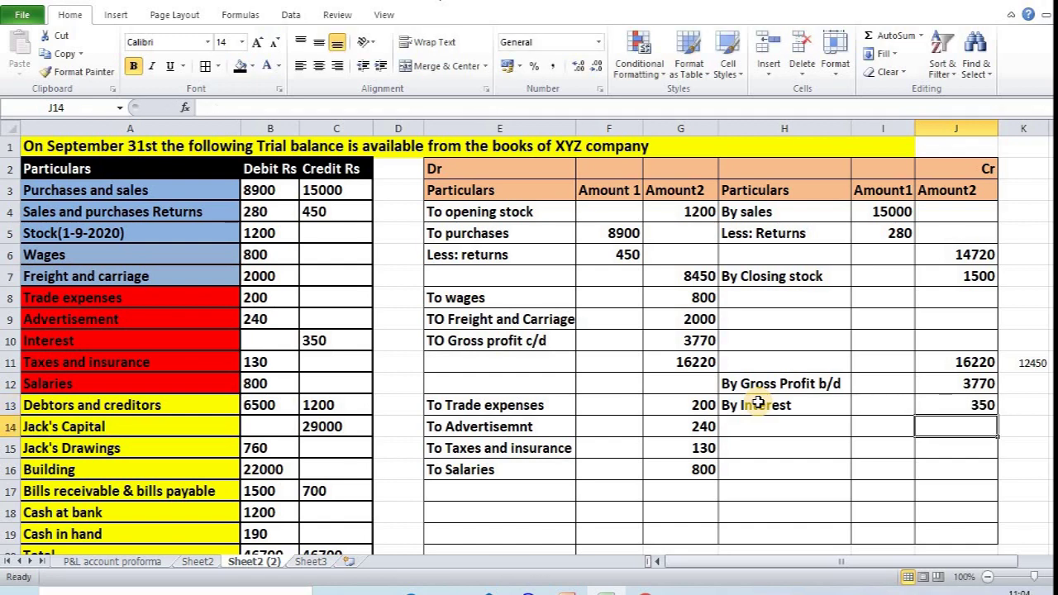
pyautogui.press('Left')
pyautogui.press('Left')
pyautogui.press('Left')
pyautogui.press('Down')
pyautogui.press('Down')
pyautogui.press('Down')
# - Total the indirect expenses in G17 with =SUM(G13:G16), giving 1370
pyautogui.write('=sum(')
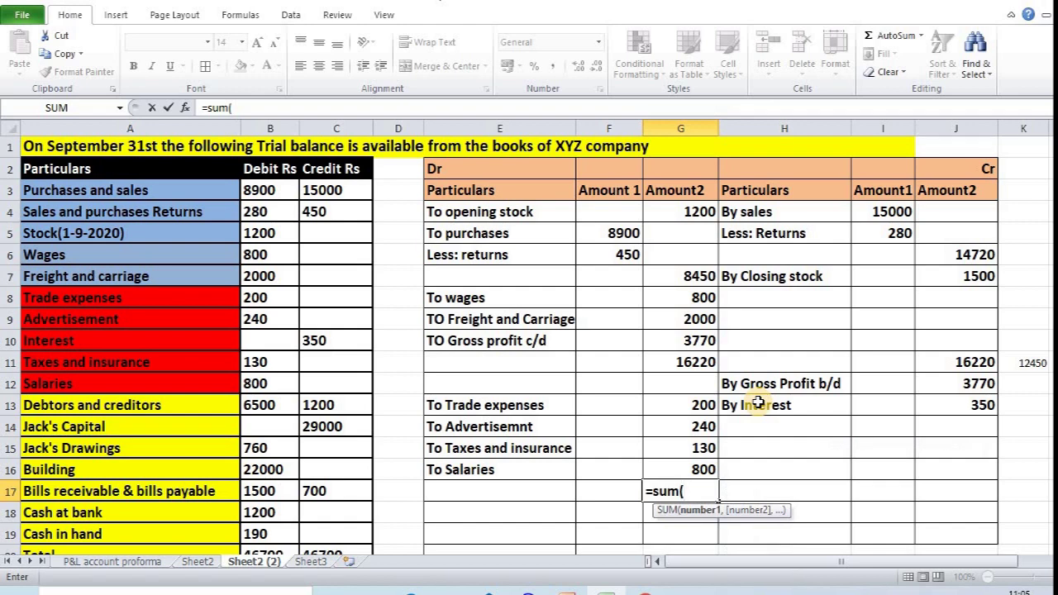
pyautogui.press('Up')
pyautogui.hotkey('shift', 'Up')
pyautogui.hotkey('shift', 'Up')
pyautogui.hotkey('shift', 'Up')
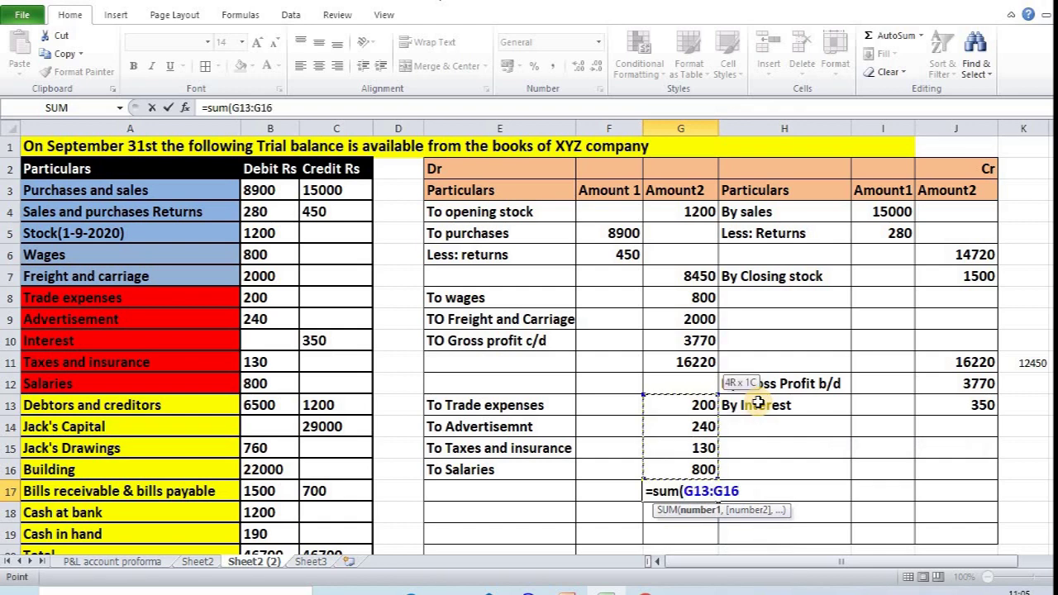
pyautogui.write(')')
pyautogui.press('Return')
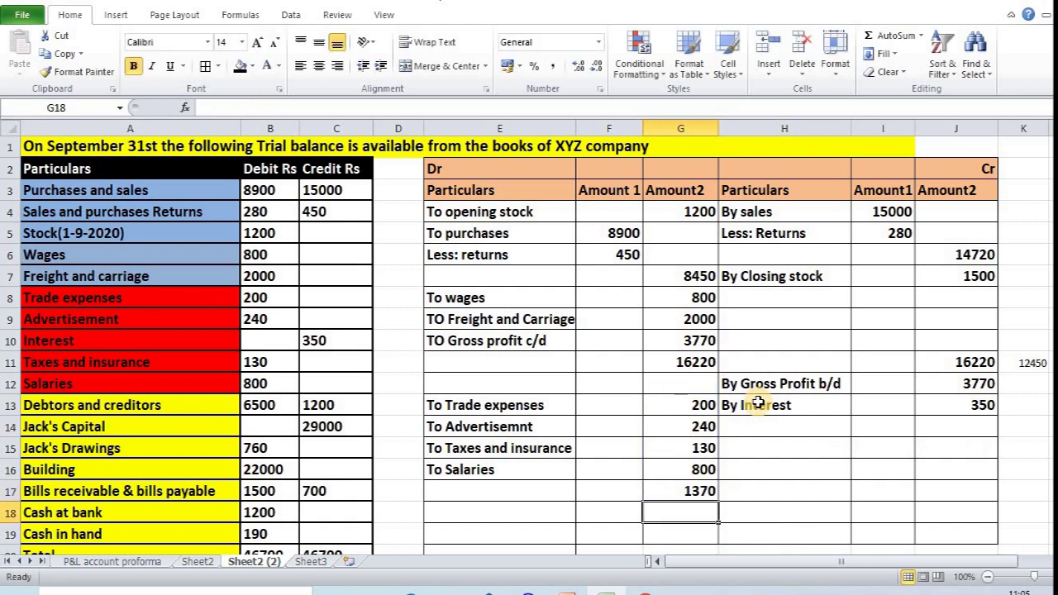
# - Total the credit side in J18 with =SUM(J12:J17), giving 4120
pyautogui.press('Right')
pyautogui.press('Right')
pyautogui.press('Right')
pyautogui.write('=sum(')
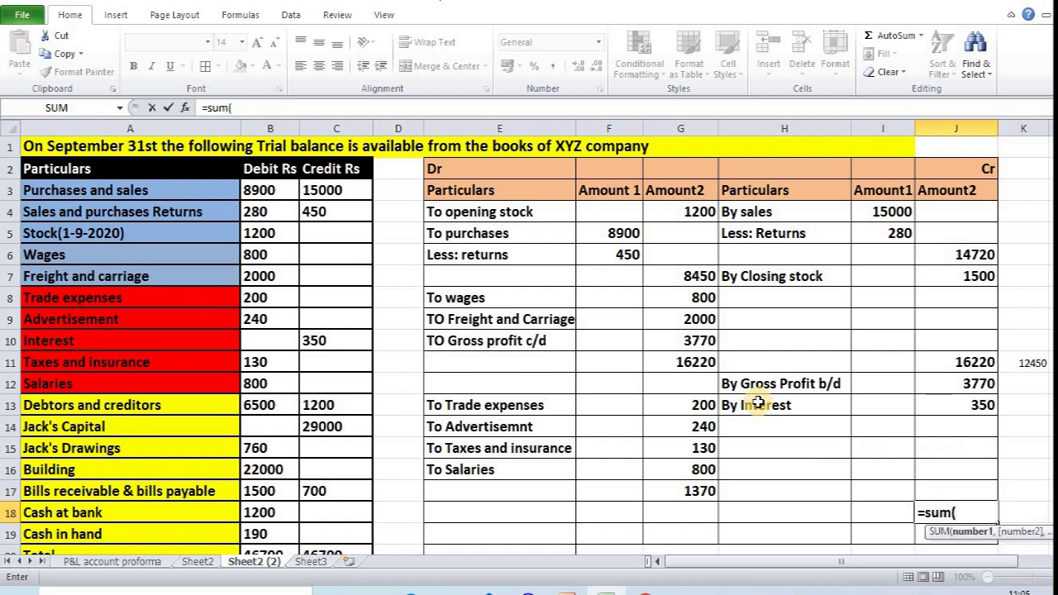
pyautogui.press('Up')
pyautogui.hotkey('shift', 'Up')
pyautogui.hotkey('shift', 'Up')
pyautogui.hotkey('shift', 'Up')
pyautogui.hotkey('shift', 'Up')
pyautogui.hotkey('shift', 'Up')
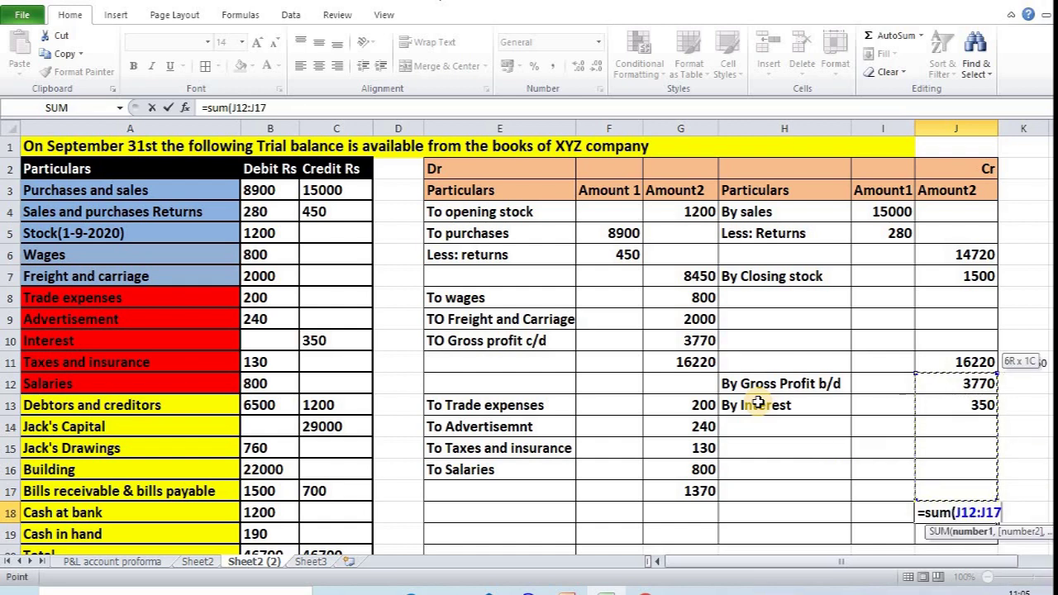
pyautogui.write(')')
pyautogui.press('Return')
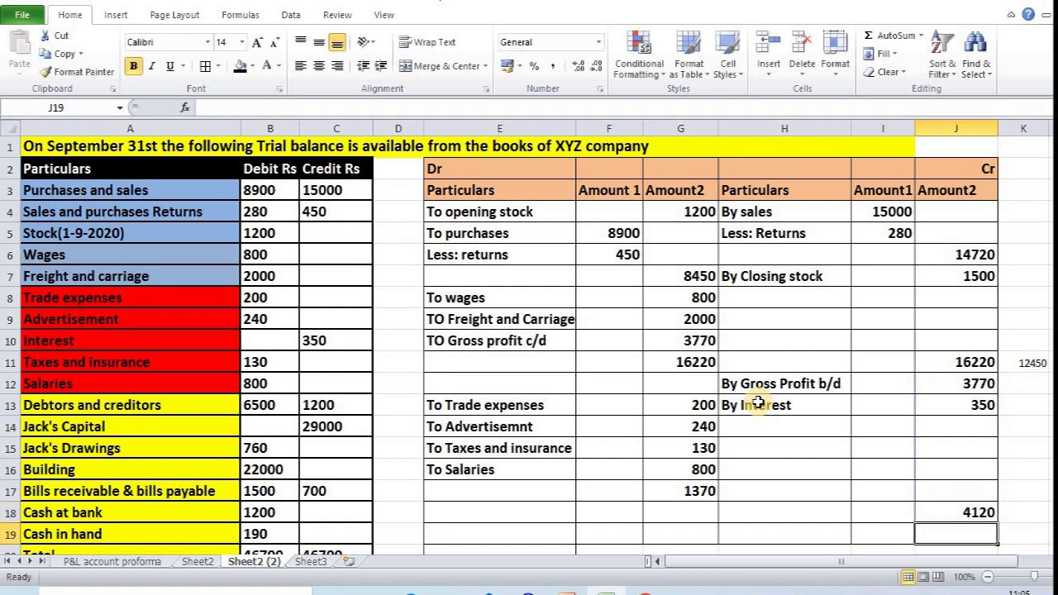
# - Enter 4120 as the debit side total in G18
pyautogui.press('Up')
pyautogui.press('Left')
pyautogui.press('Left')
pyautogui.press('Left')
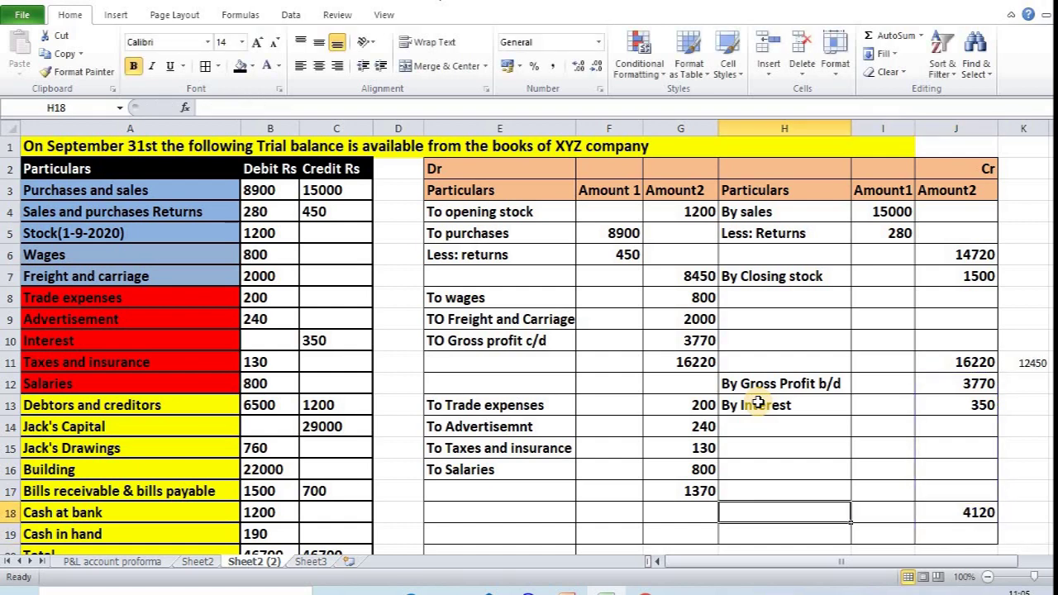
pyautogui.write('4120')
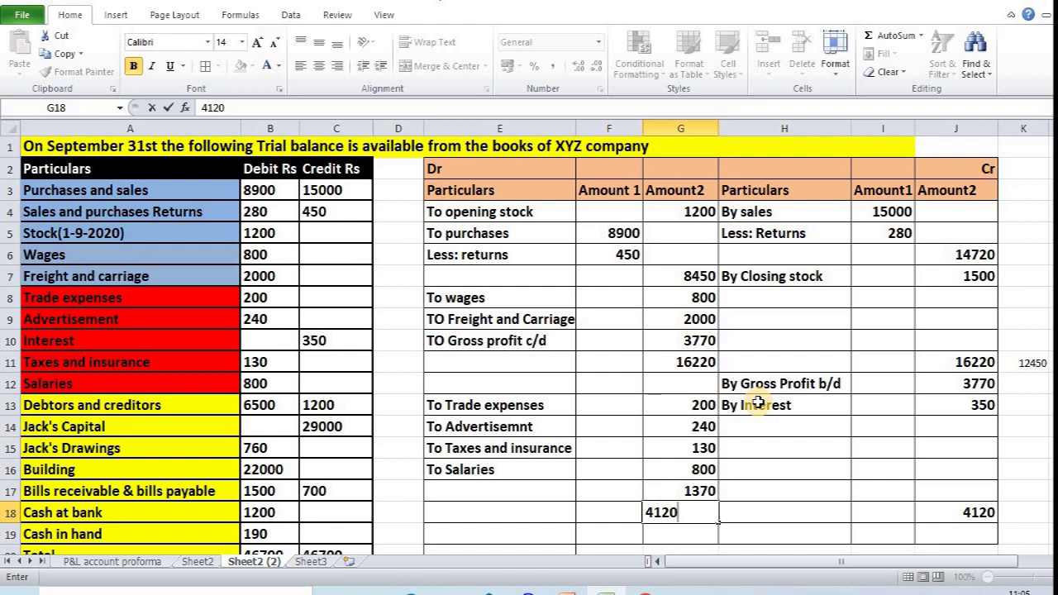
pyautogui.press('Return')
pyautogui.press('Up')
pyautogui.press('Right')
pyautogui.press('Right')
pyautogui.press('Right')
pyautogui.press('Right')
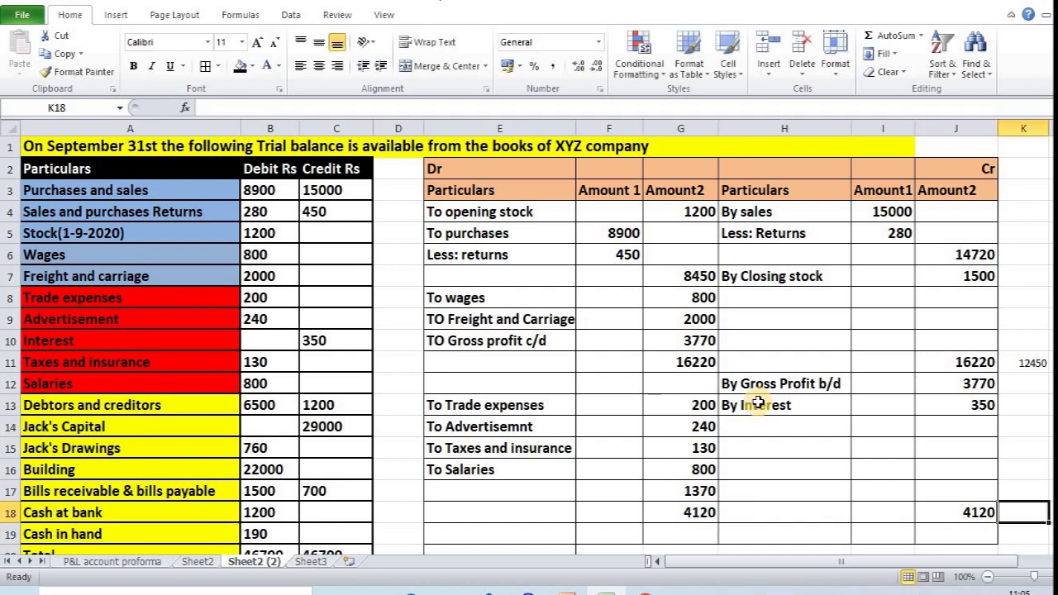
# - Calculate net profit in K18 as =J18-G17, giving 2750
pyautogui.write('+')
pyautogui.press('Left')
pyautogui.write('-')
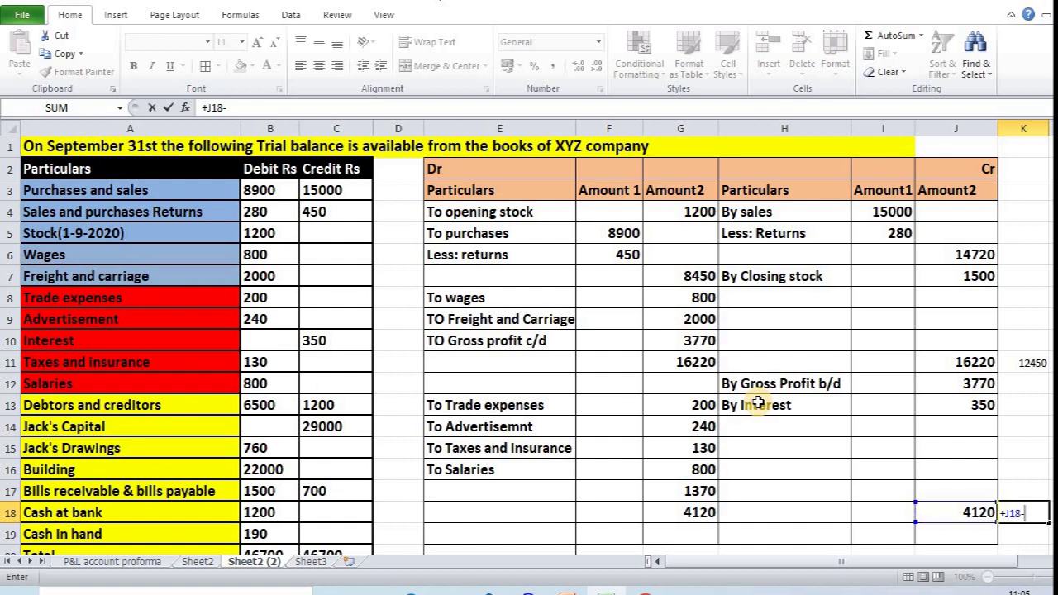
pyautogui.press('Left')
pyautogui.press('Left')
pyautogui.press('Left')
pyautogui.press('Left')
pyautogui.press('Up')
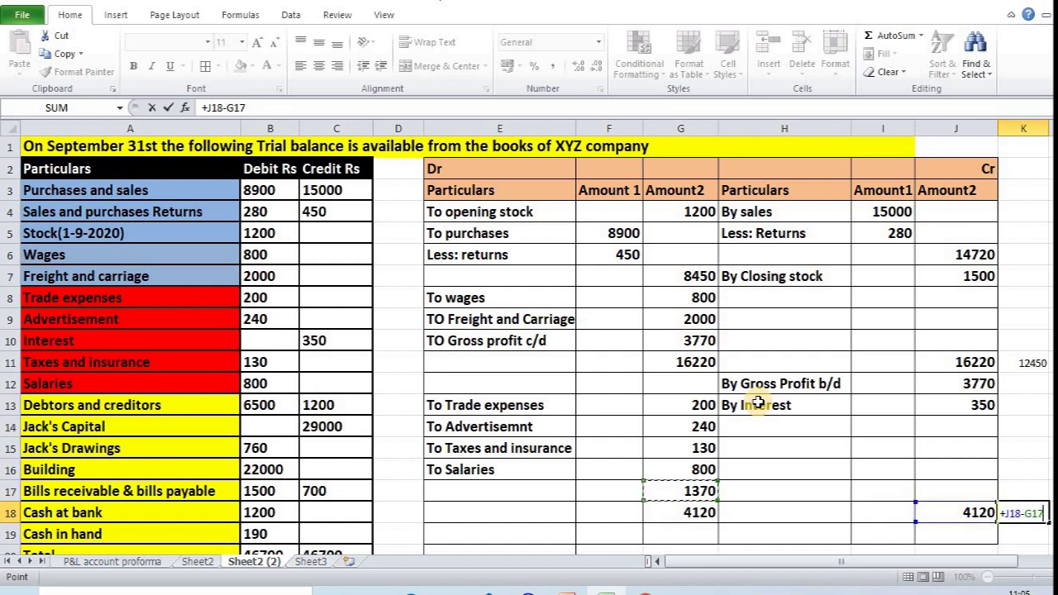
pyautogui.press('Return')
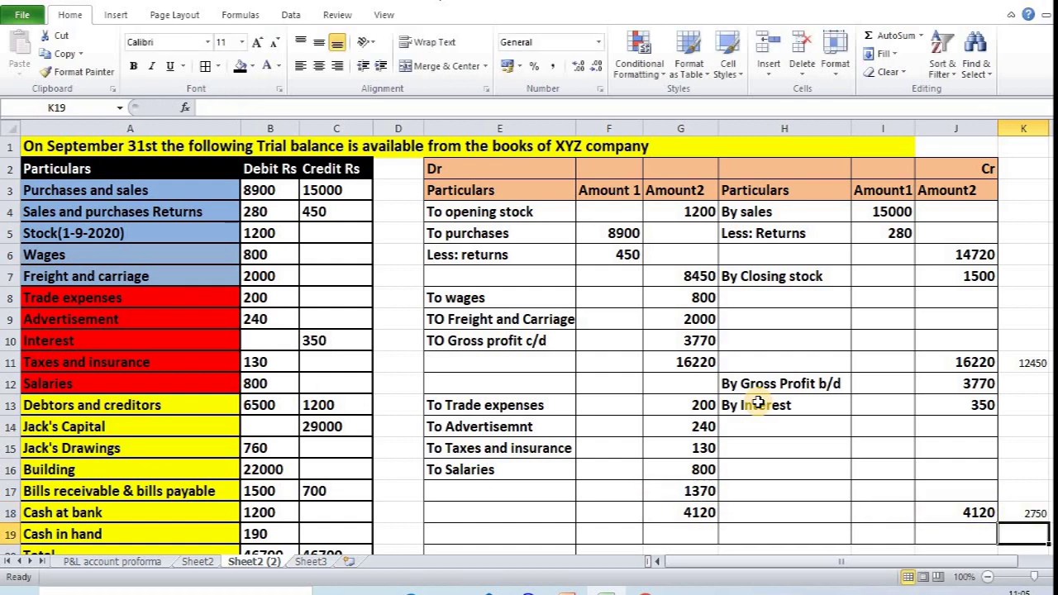
# - Replace the G17 expenses total with the 2750 net profit amount
pyautogui.press('Up')
pyautogui.press('Left')
pyautogui.press('Left')
pyautogui.press('Left')
pyautogui.press('Left')
pyautogui.press('Up')
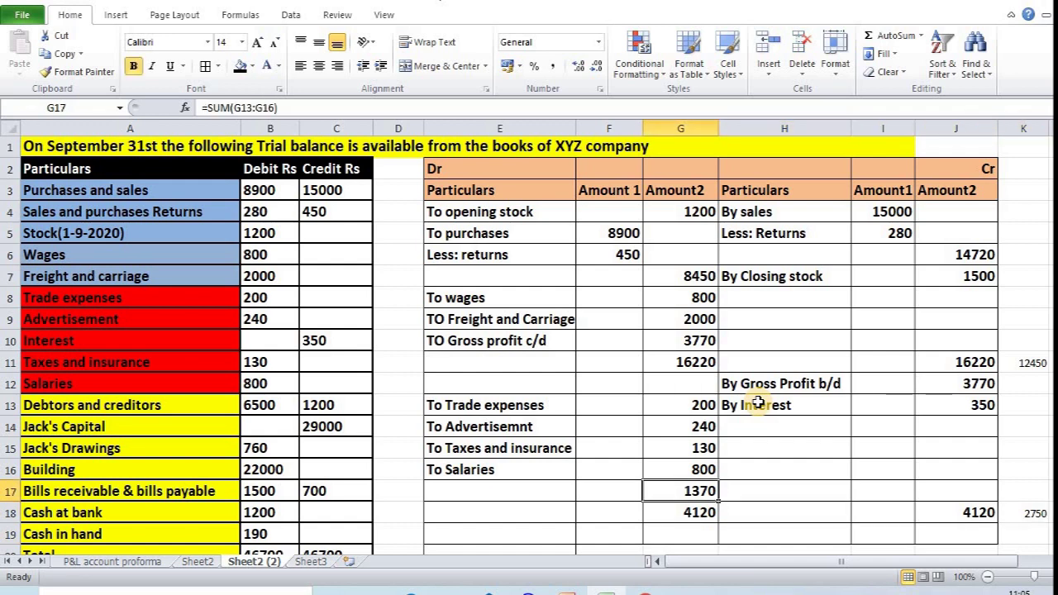
pyautogui.write('2750')
pyautogui.press('Return')
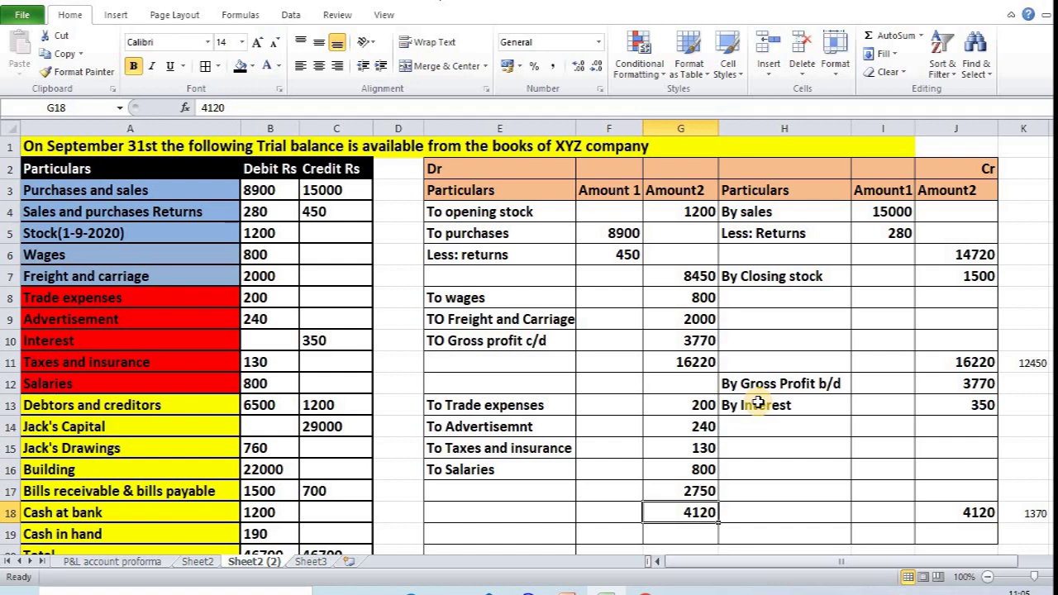
pyautogui.press('Up')
pyautogui.press('Left')
pyautogui.press('Left')
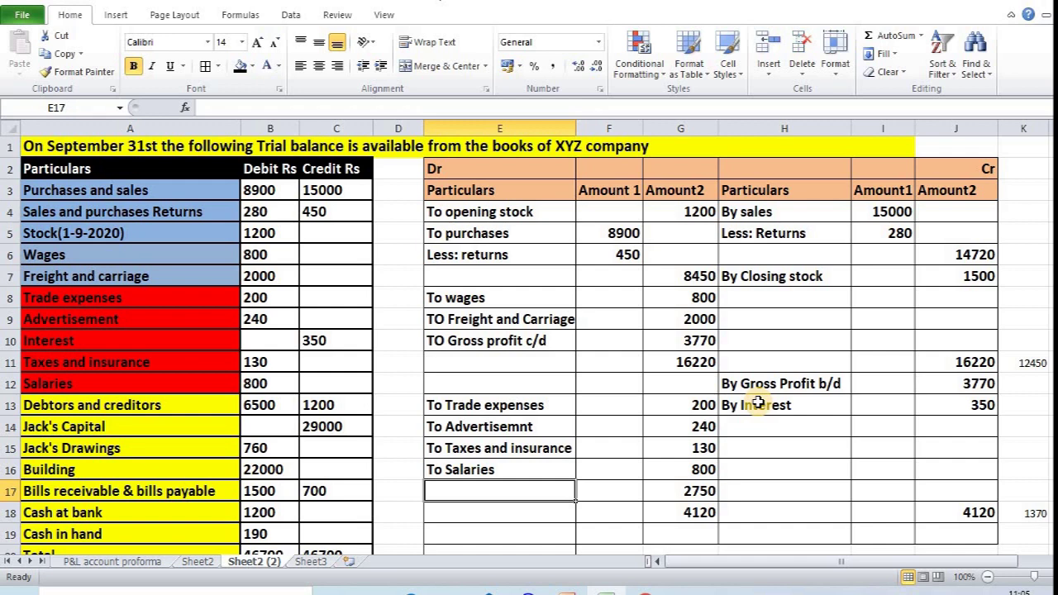
# - Label the 2750 row in E17 as 'To Net Profit'
pyautogui.write('To Ne')
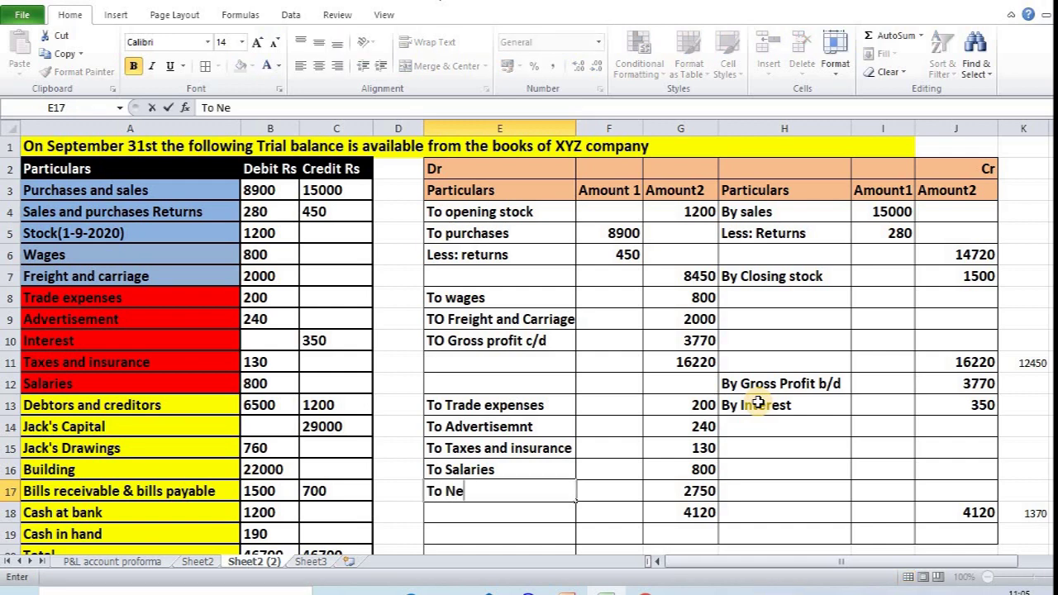
pyautogui.write('t Profit')
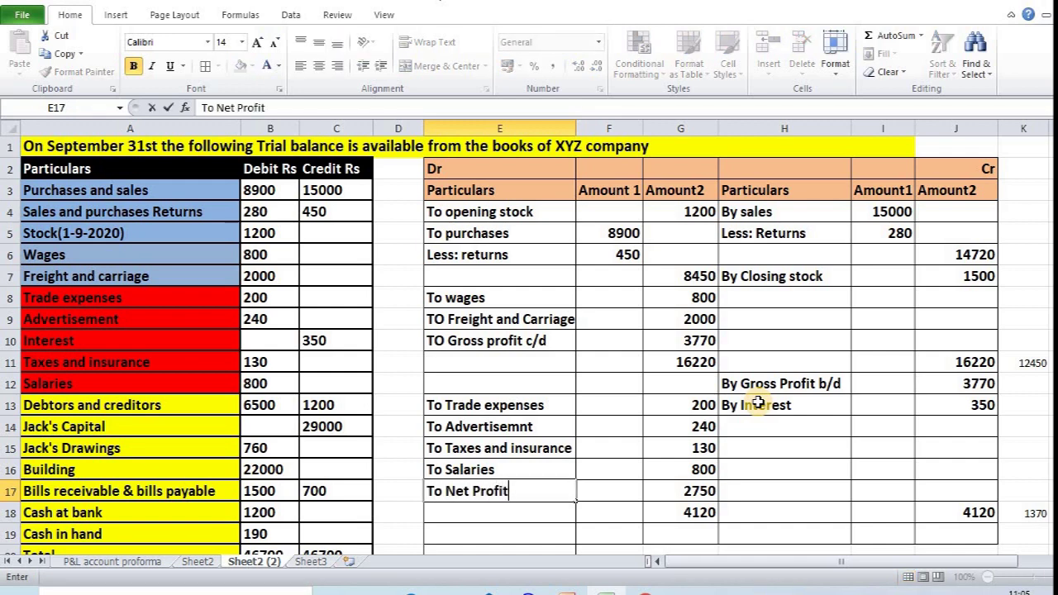
pyautogui.press('Return')
pyautogui.press('Up')
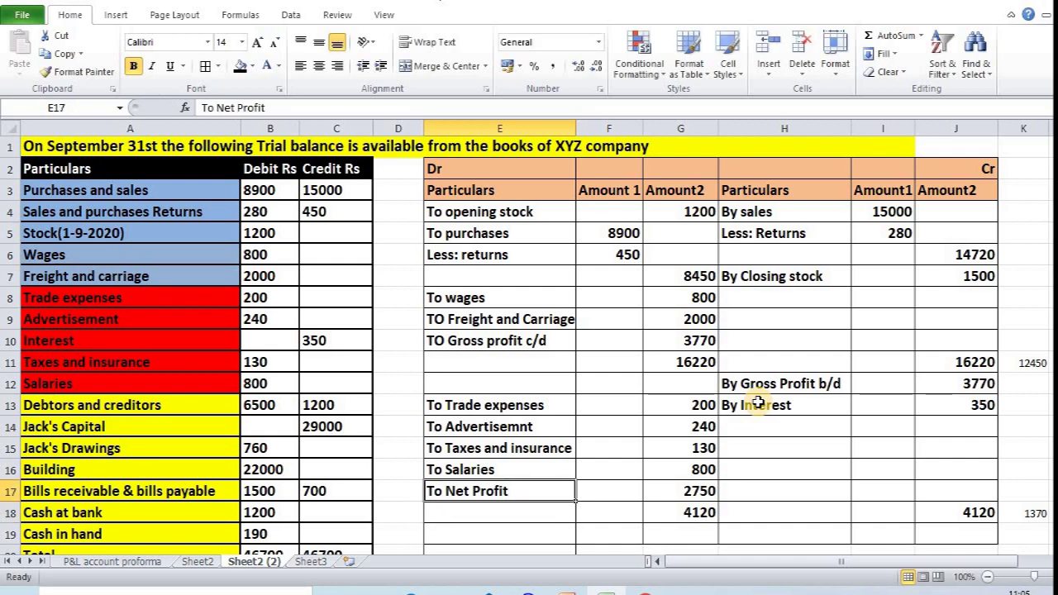